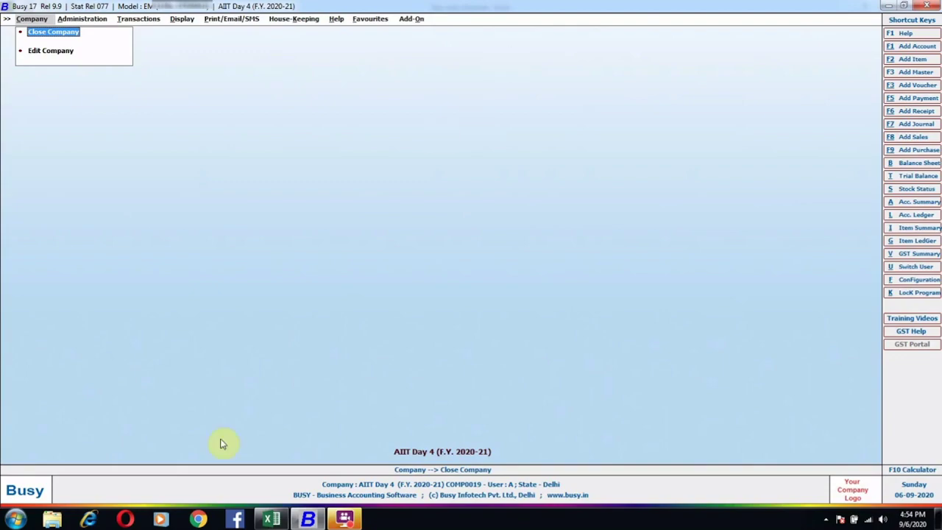
Switch to the Excel day-wise schedule to view the day 4 course content, and return to Busy.
left_click(271, 518)
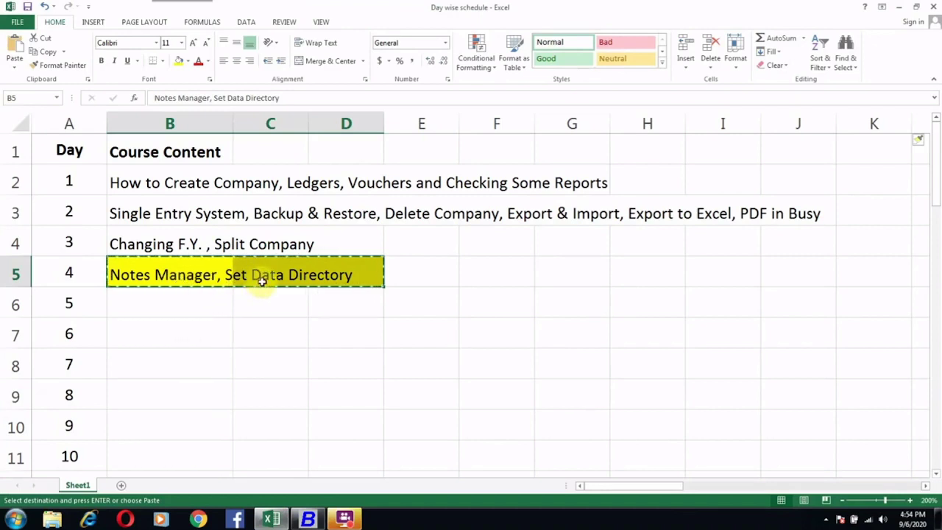
left_click(308, 519)
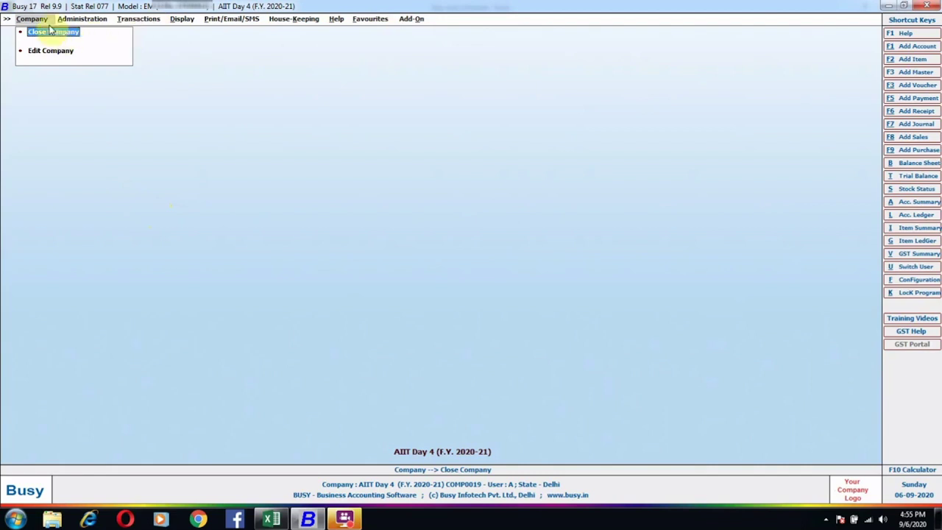
Set Enable Notes Manager to Y in the General section of the company's features and options, and leave the configuration without saving.
left_click(75, 19)
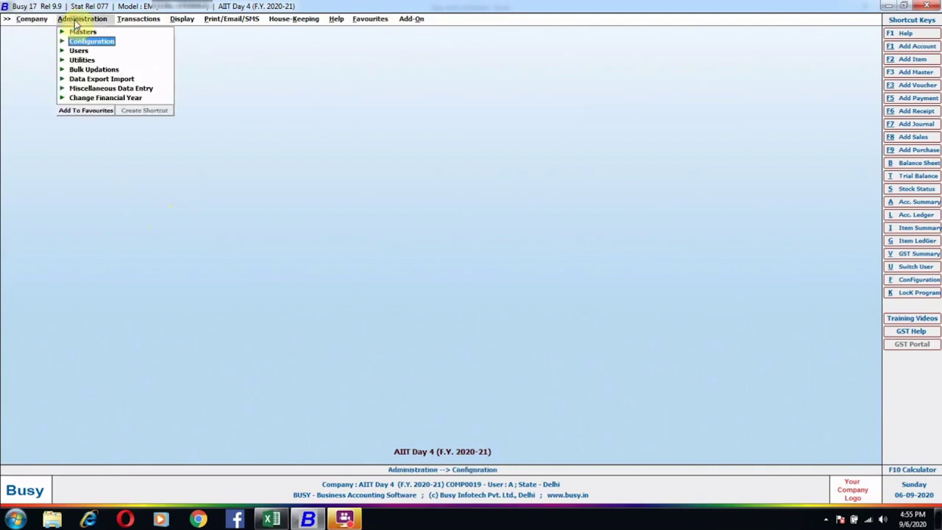
left_click(87, 42)
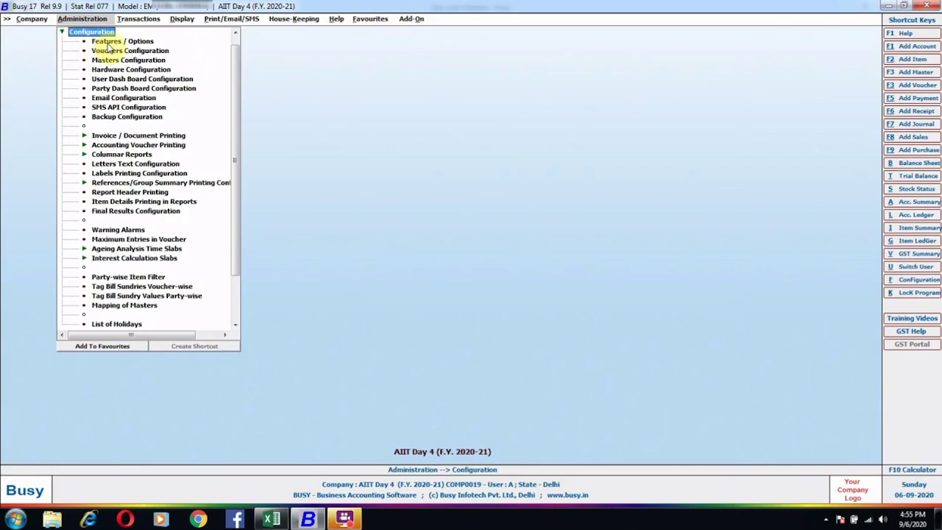
left_click(108, 44)
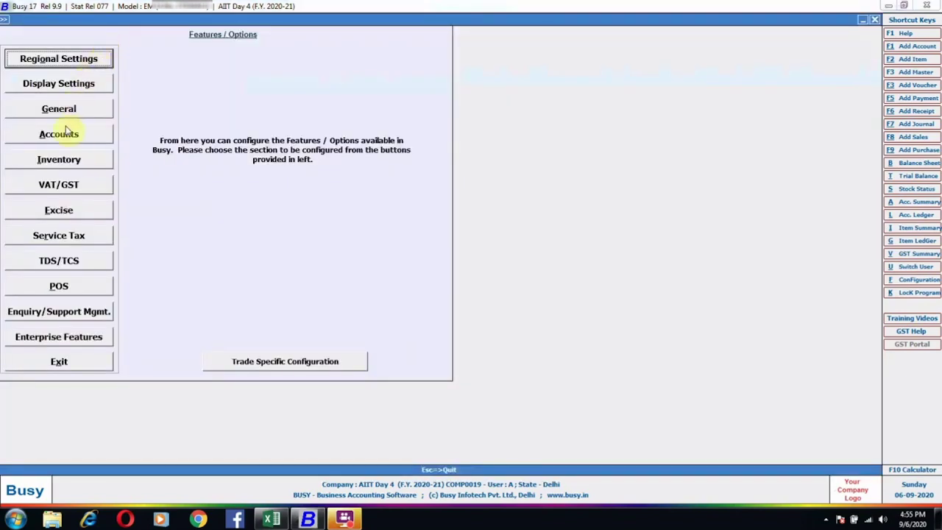
left_click(65, 111)
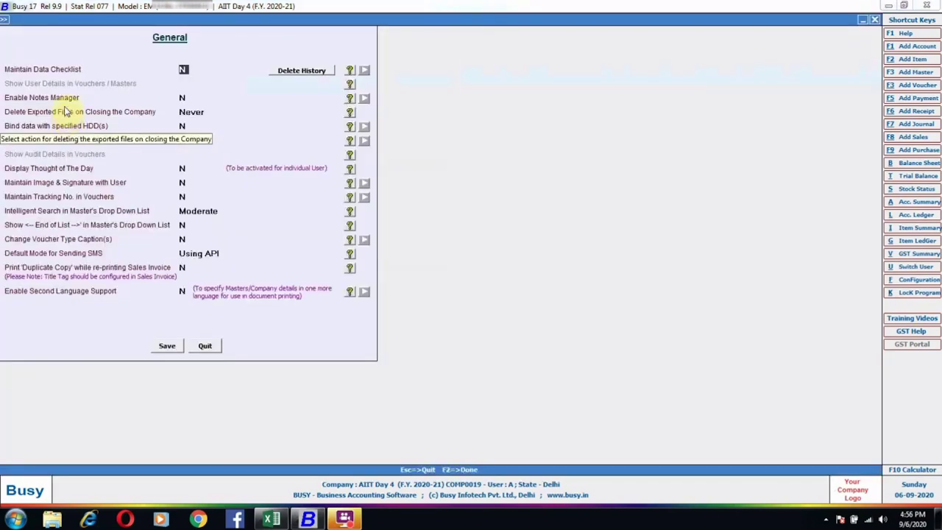
key("Return")
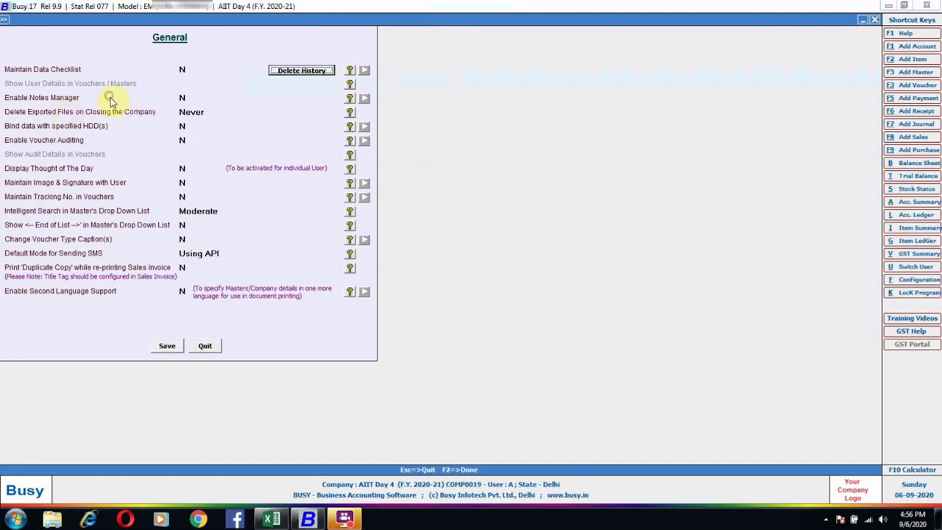
left_click(184, 98)
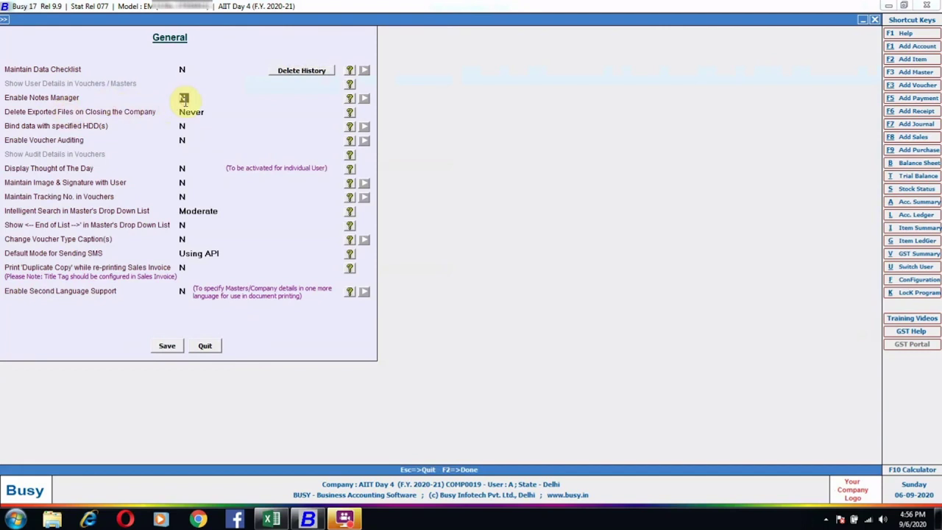
key("y")
key("Return")
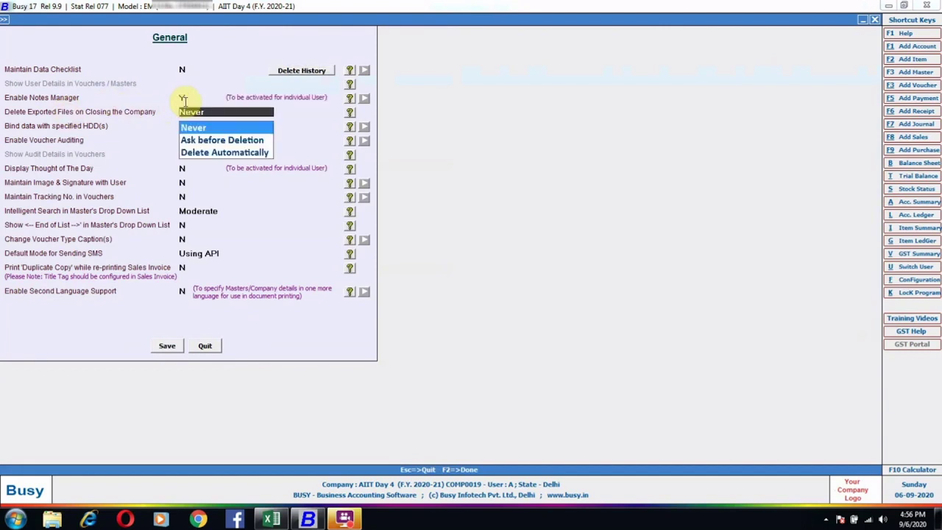
left_click(184, 98)
key("Escape")
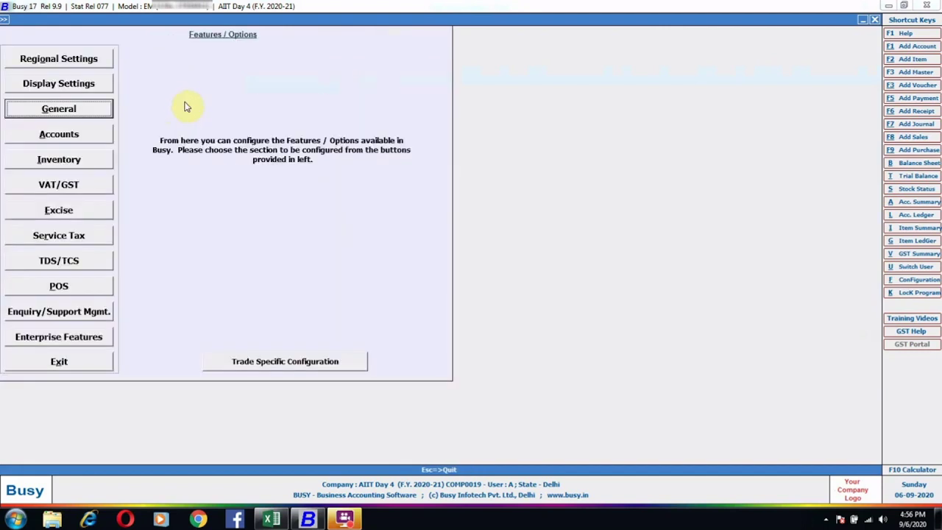
key("Escape")
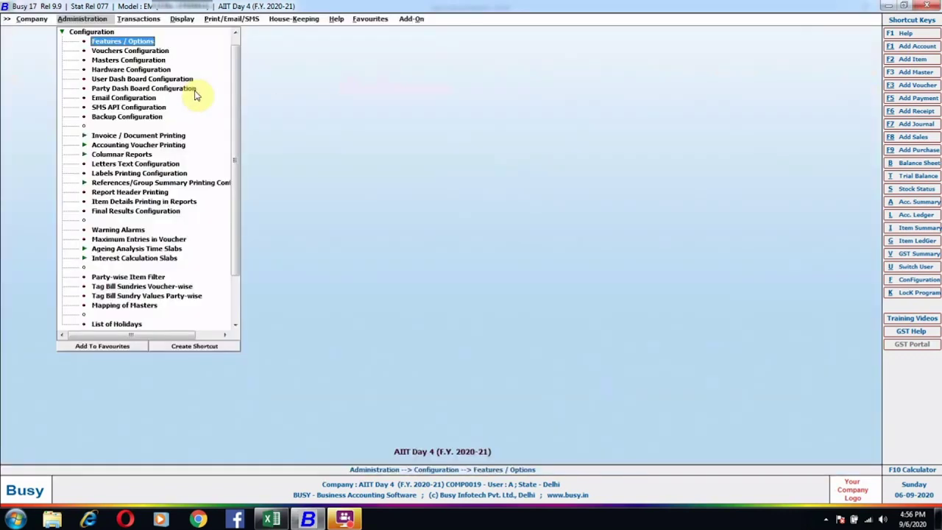
key("Escape")
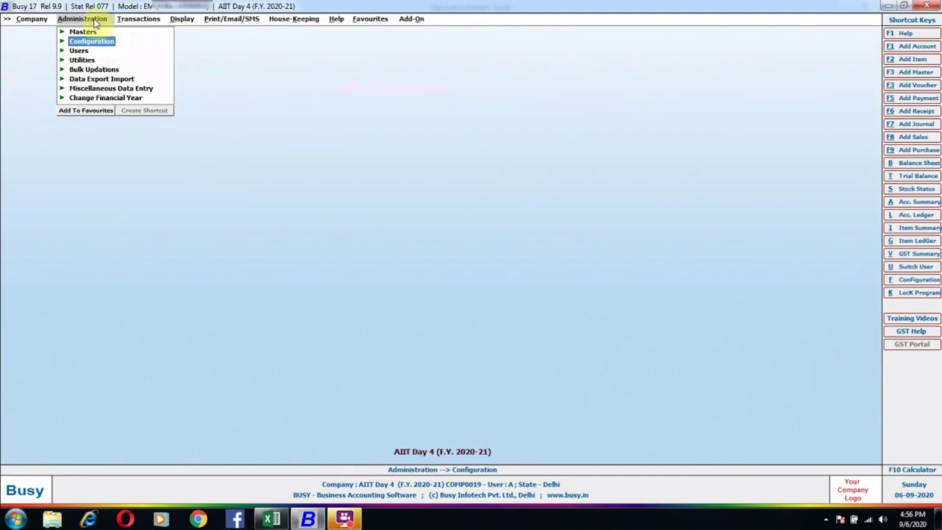
Open the Notes Manager from the administration utilities.
left_click(81, 60)
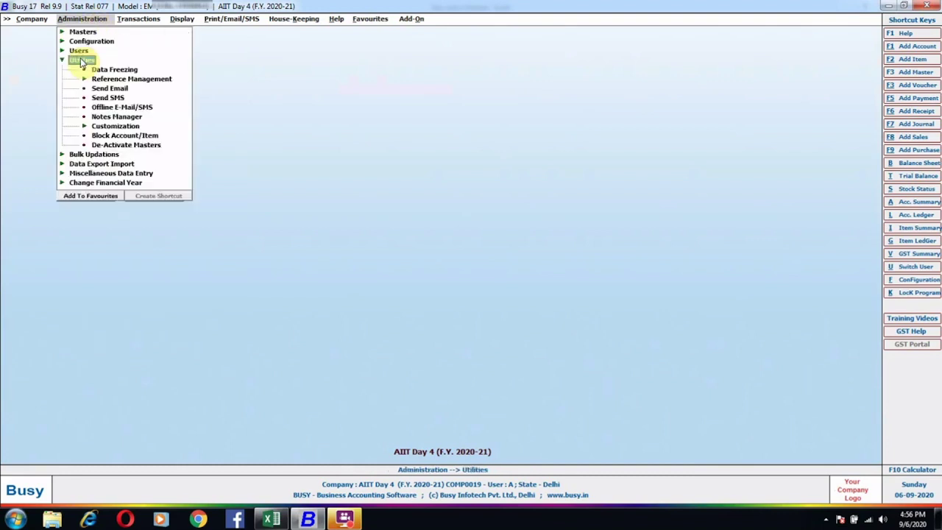
left_click(117, 116)
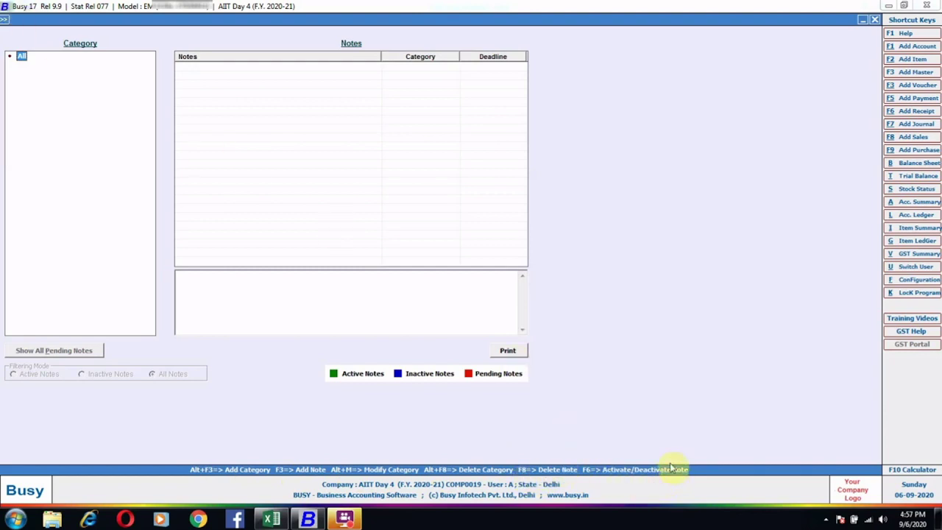
left_click(276, 92)
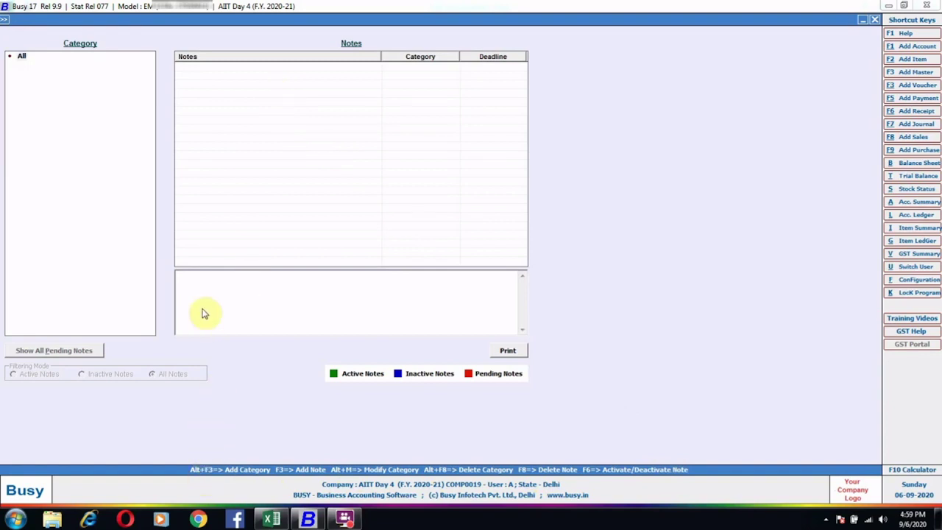
Add a notes category named Admission as a primary category.
key("alt+F3")
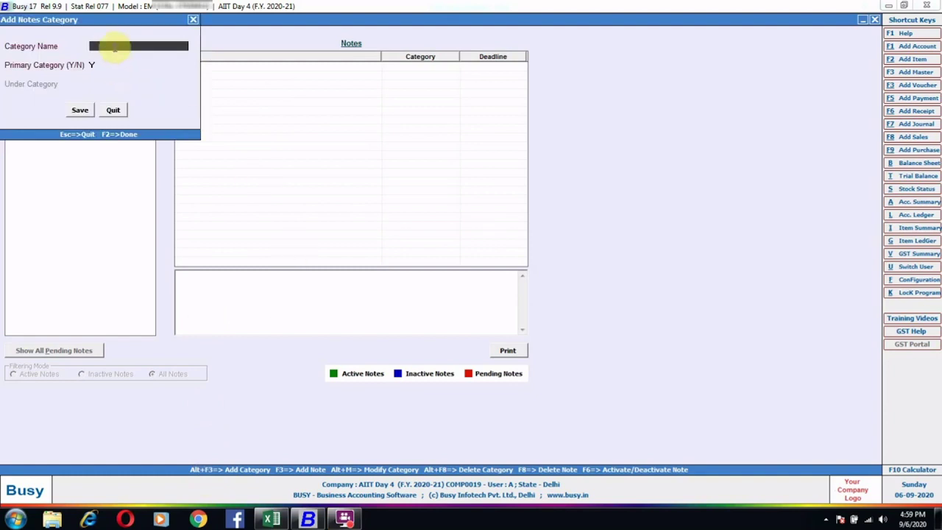
type("Addmission")
key("Delete")
key("Return")
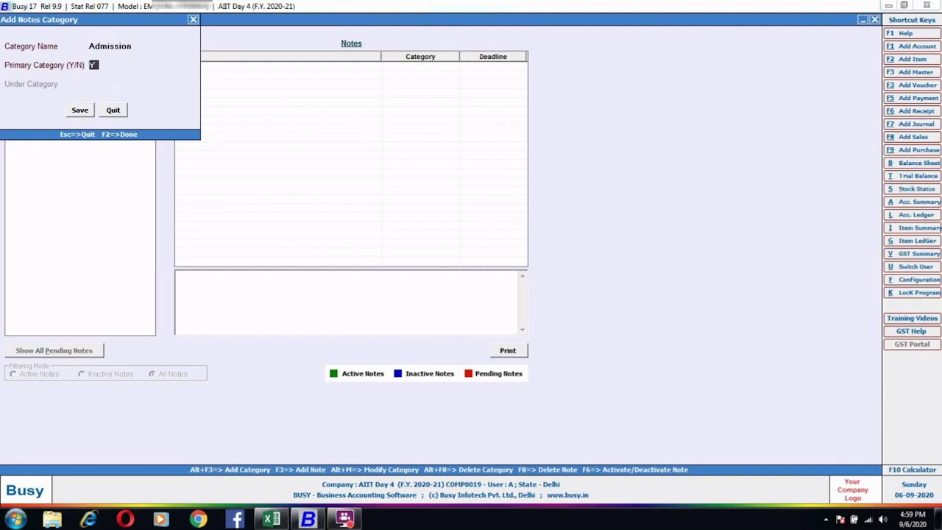
type("N")
key("Return")
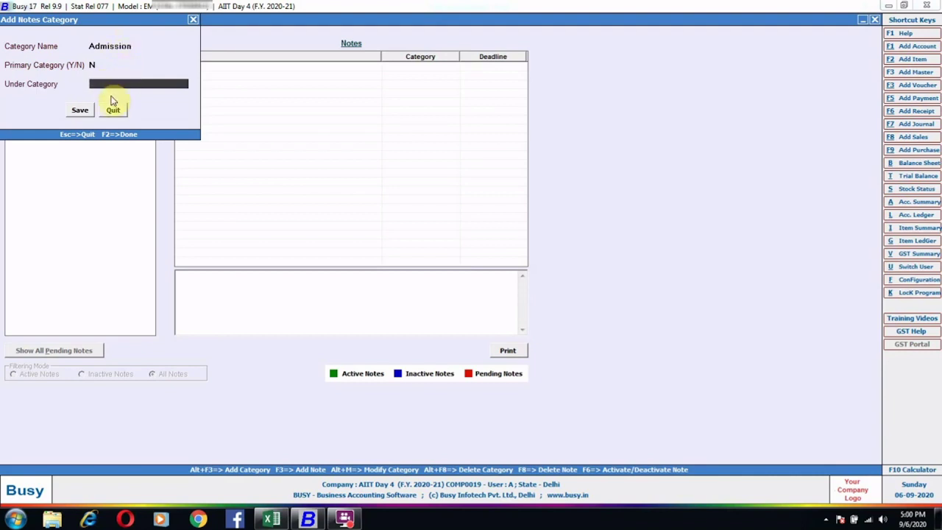
key("Up")
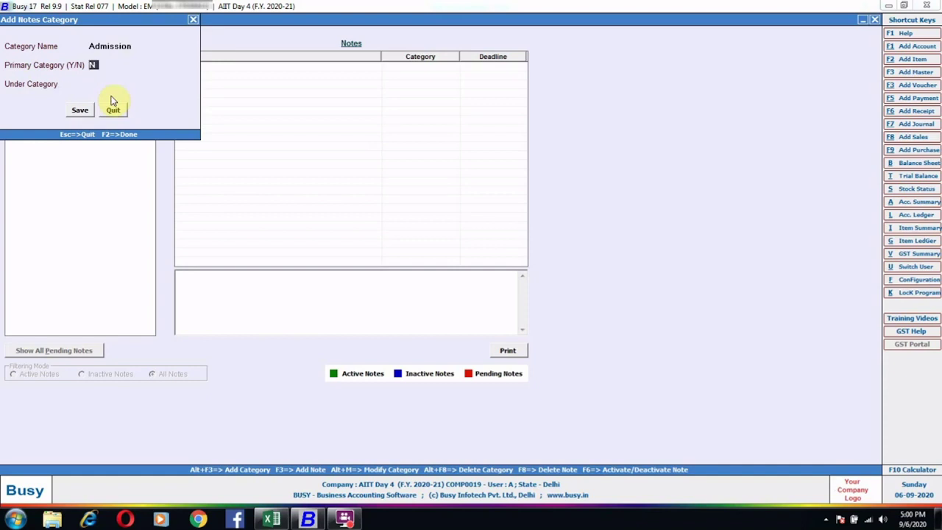
type("Y")
key("Return")
key("Return")
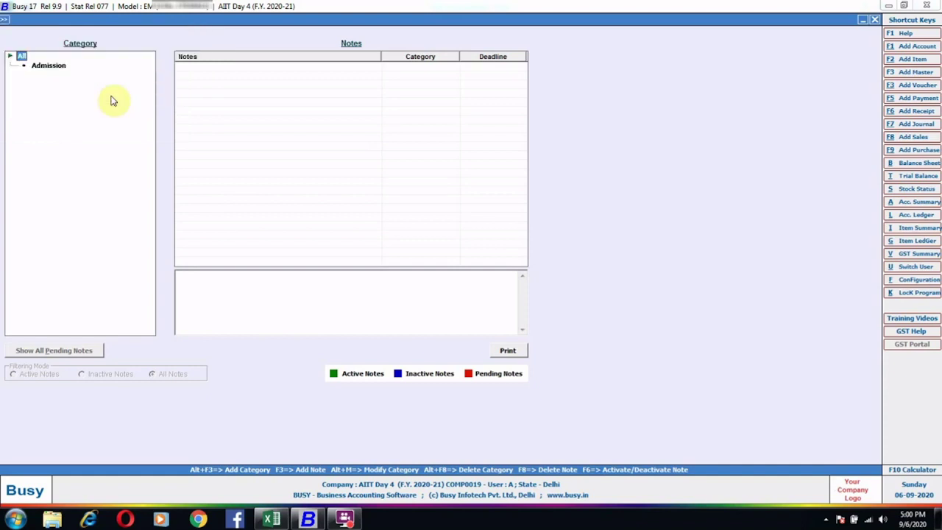
Add a primary notes category named Fees.
key("F3")
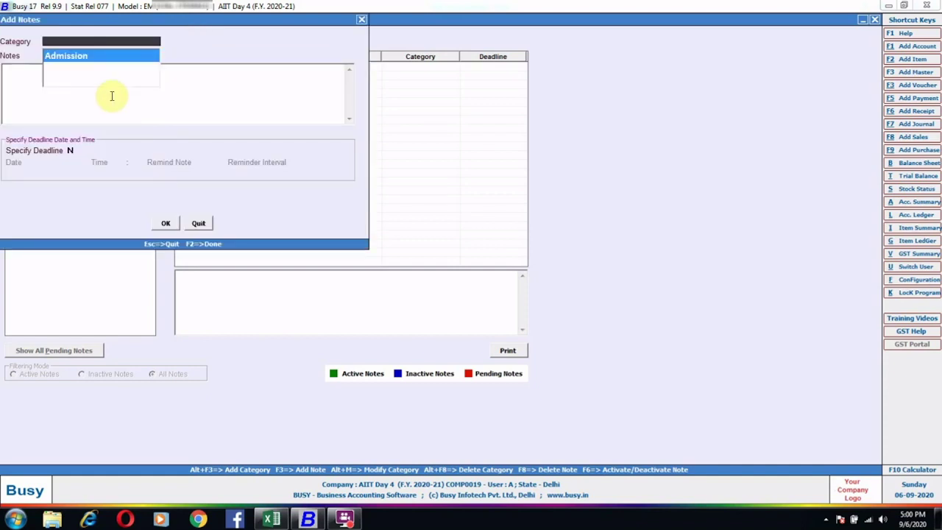
key("Escape")
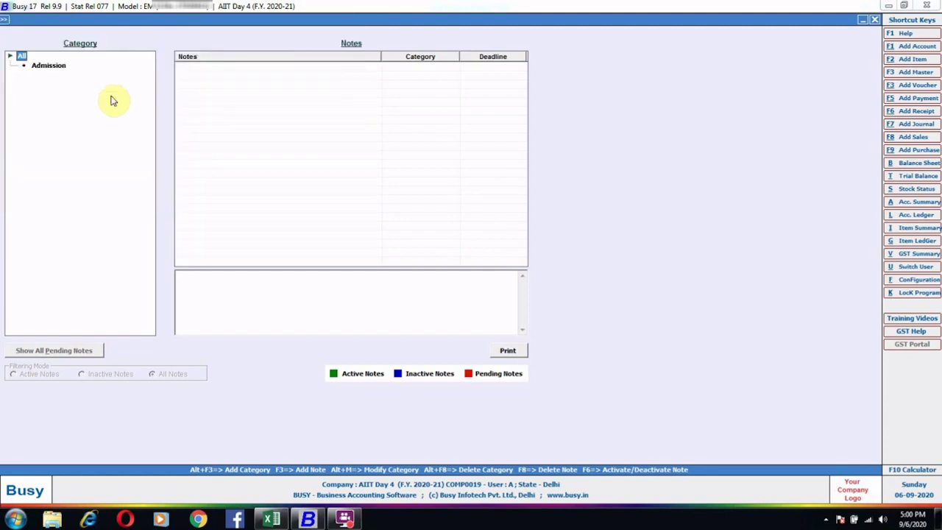
key("alt+F3")
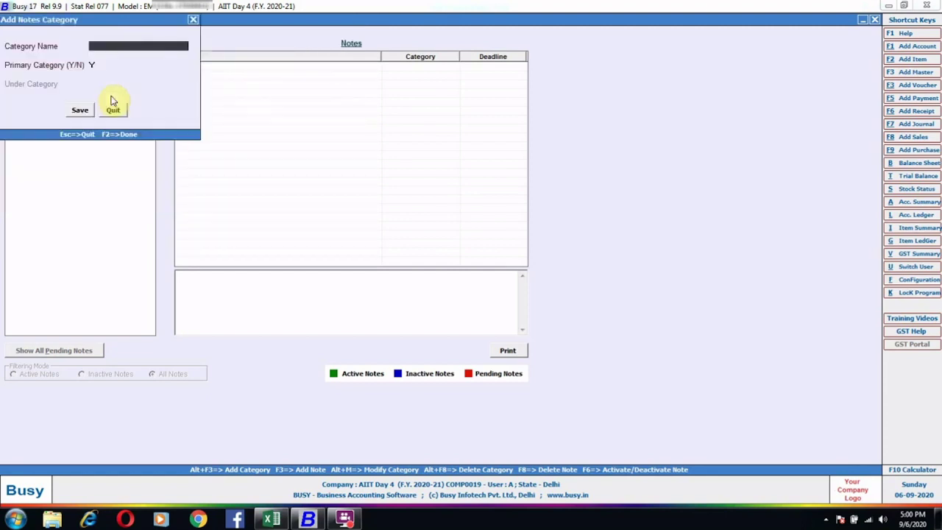
type("Fees")
key("Return")
key("Return")
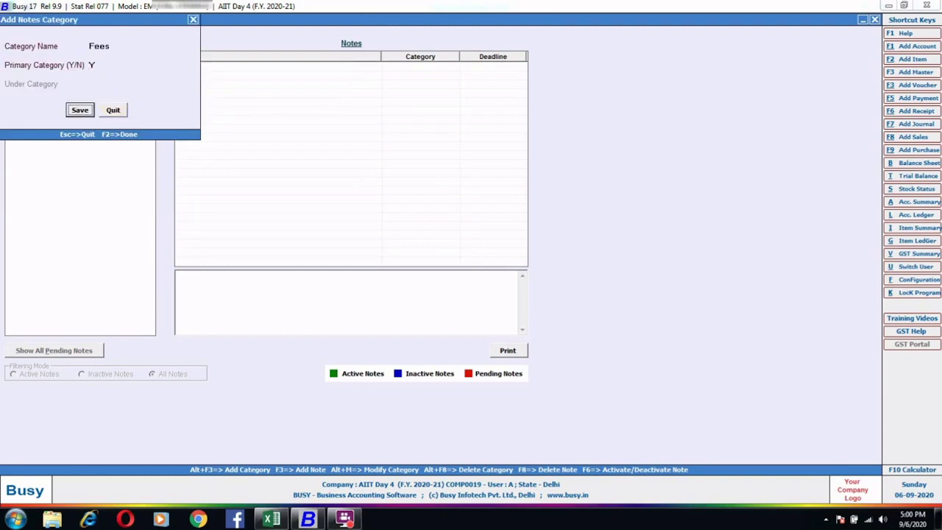
key("Return")
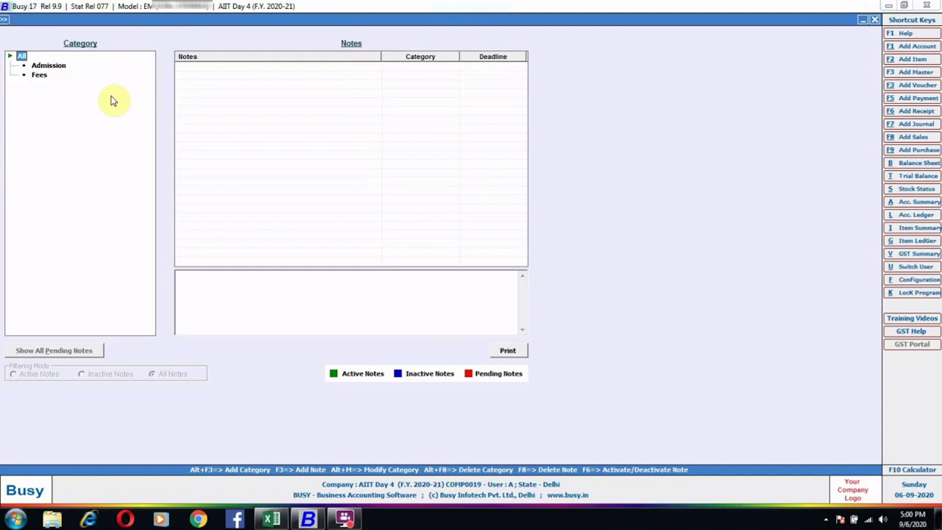
Add a primary notes category named Other.
key("alt+F3")
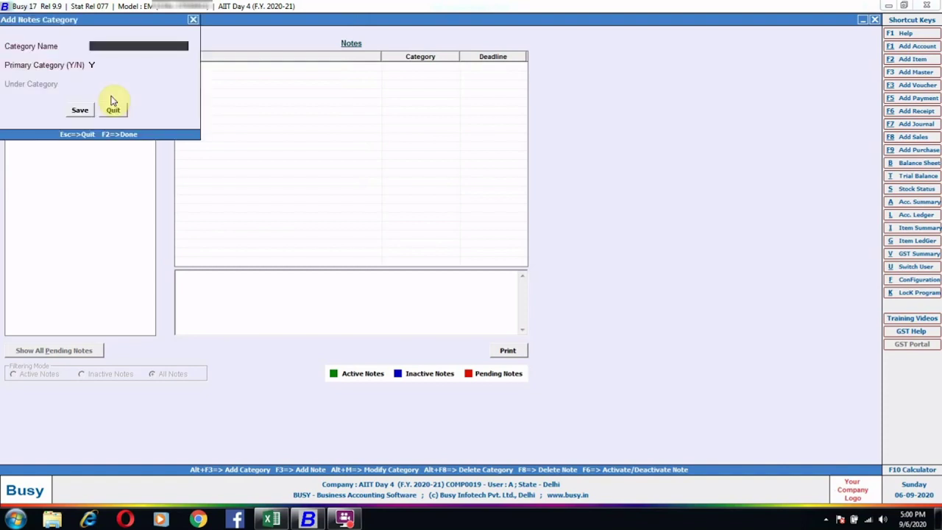
type("other")
key("Return")
key("Return")
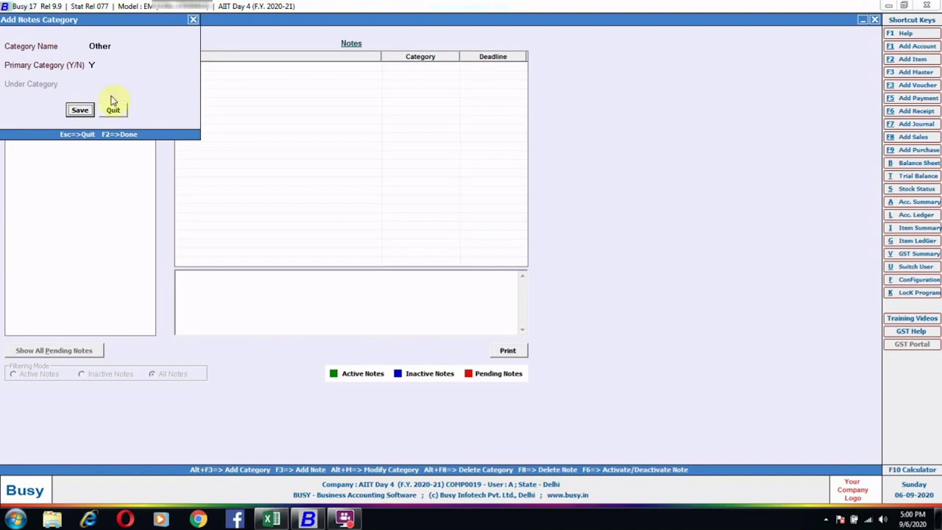
key("Return")
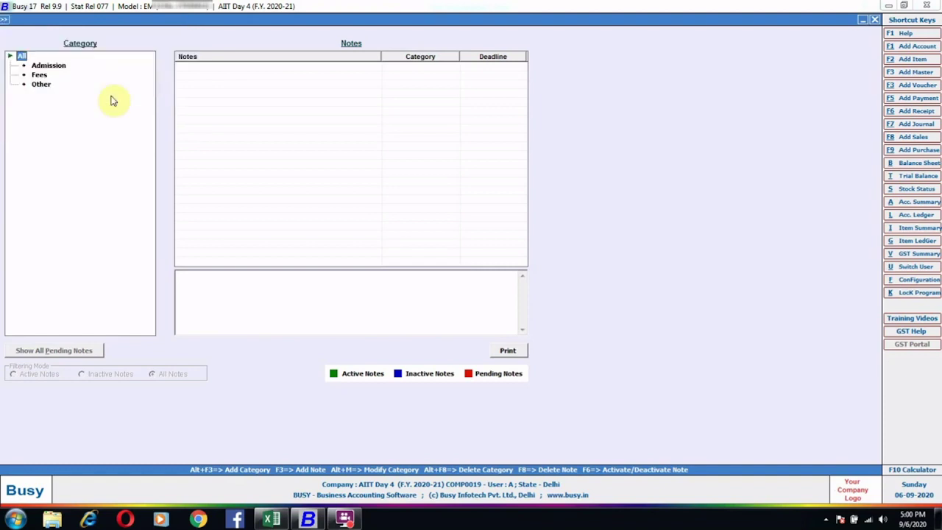
Look through the notes lists of the Admission, Fees and Other categories and go back to All.
key("Down")
key("Down")
key("Down")
key("Up")
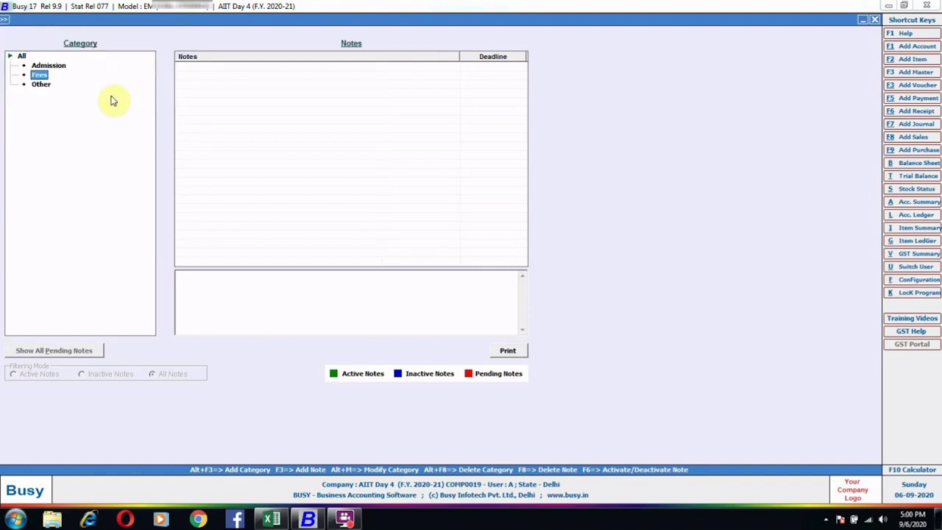
key("Up")
key("Down")
key("Down")
key("Up")
key("Up")
key("Up")
key("Down")
key("Down")
key("Down")
key("Up")
key("Up")
key("Up")
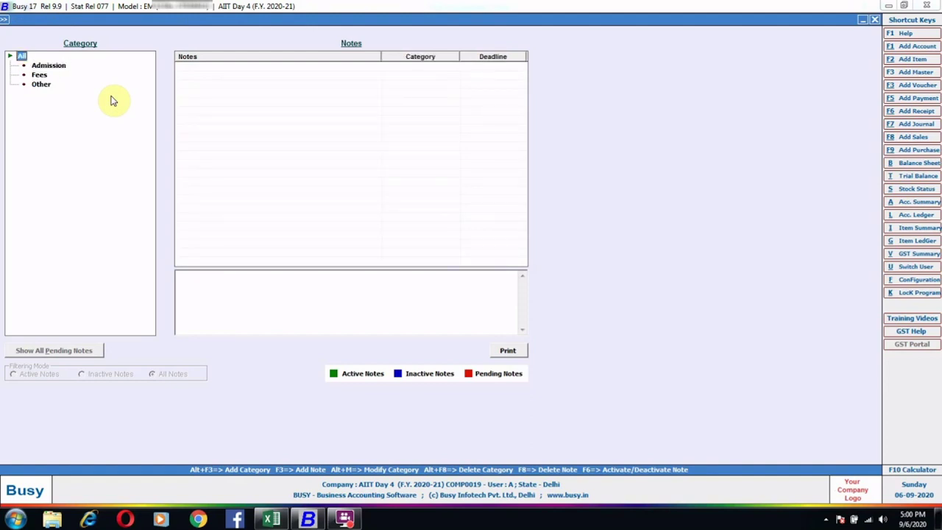
Start a new note and assign it to the Admission category.
key("F3")
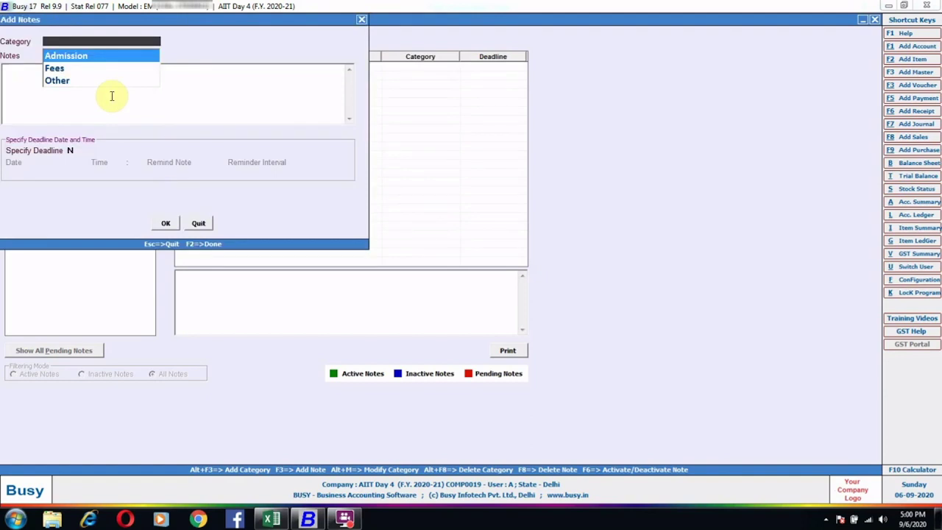
key("Down")
key("Down")
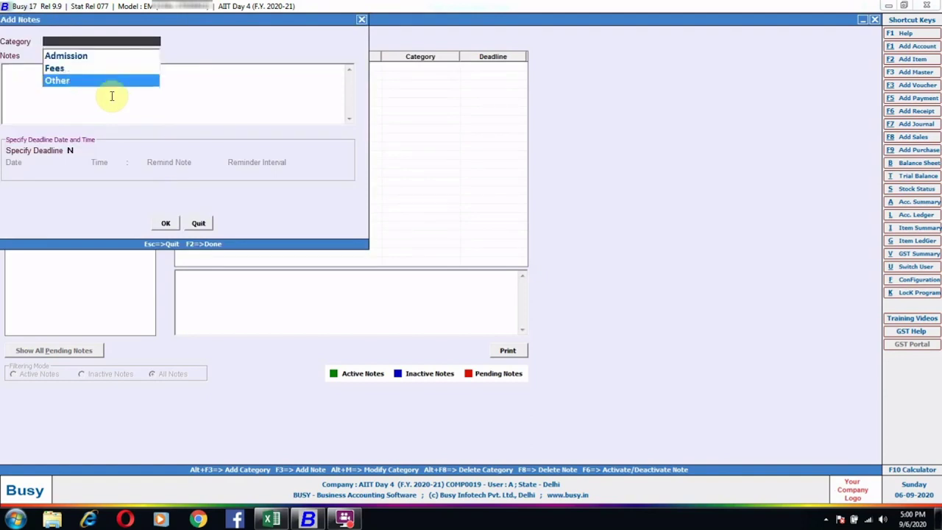
key("Up")
key("Up")
key("Down")
key("Up")
key("Return")
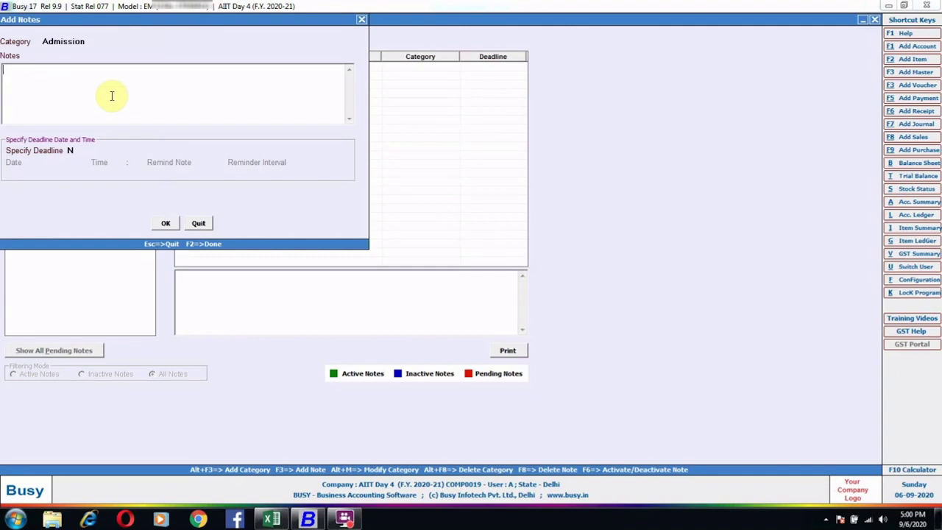
Write in the note that the student's admission is pending, giving the student's name and the father's name.
type("Mr rahu")
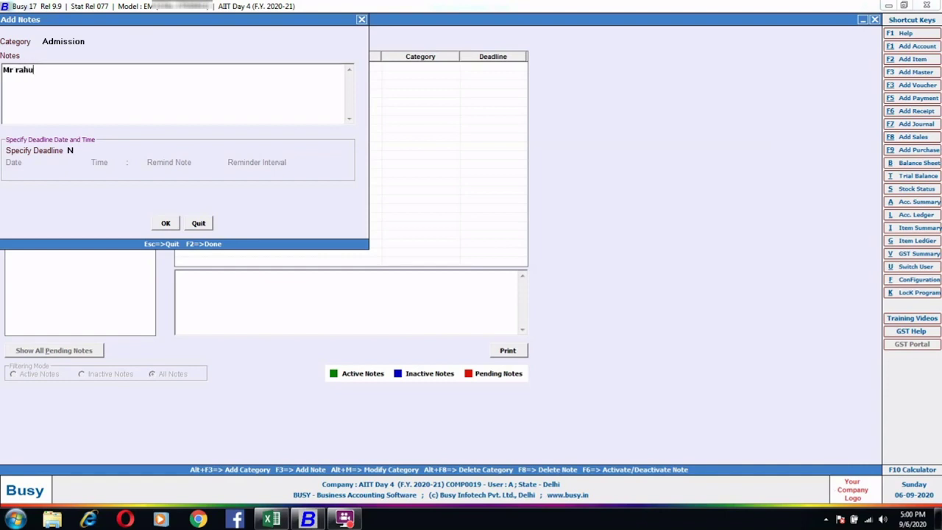
type(" S/o Mr rajan addmissio")
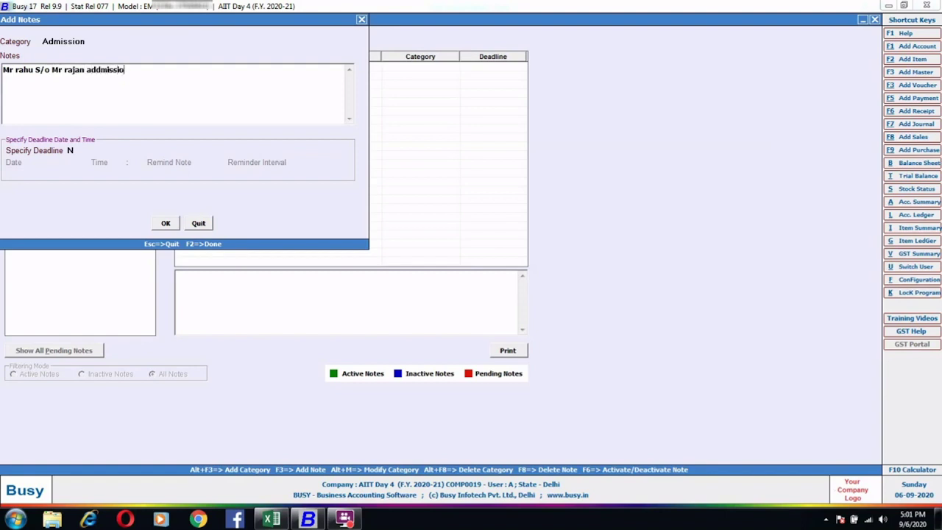
type("n Pending")
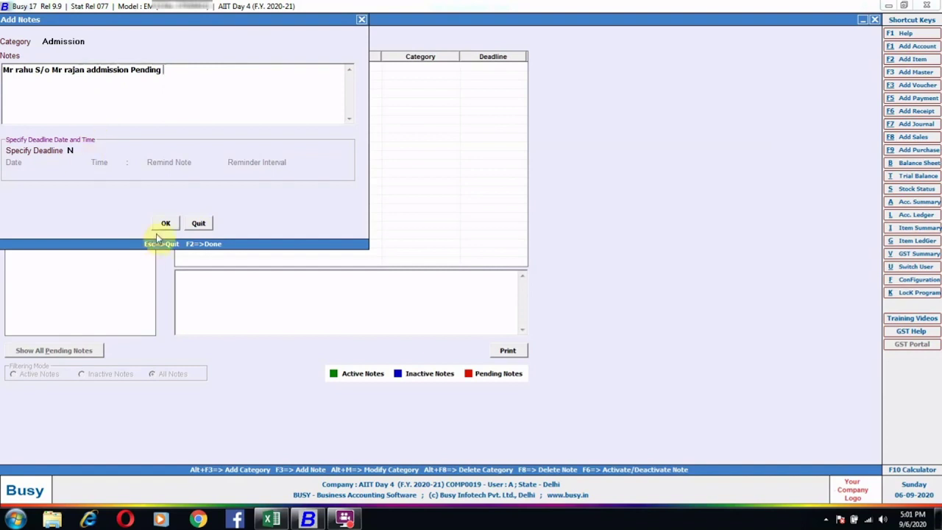
key("Tab")
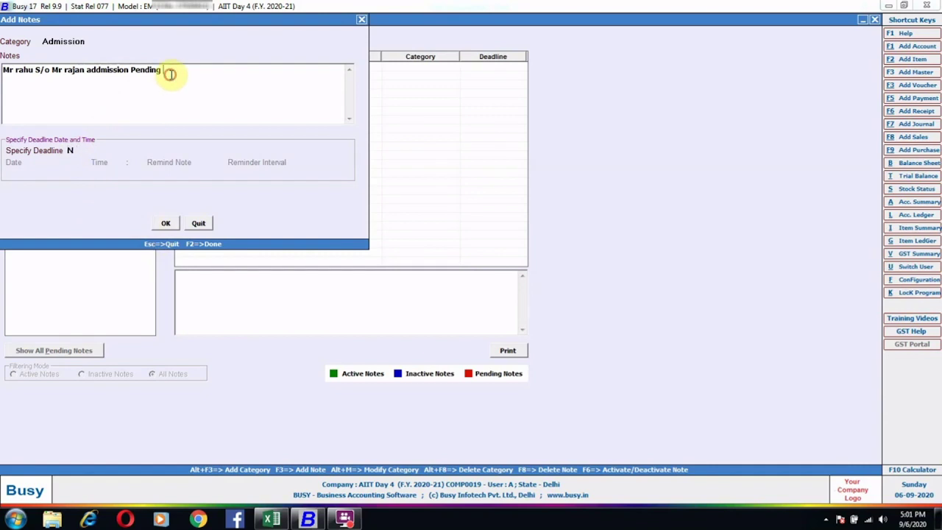
left_click_drag(166, 70, 3, 70)
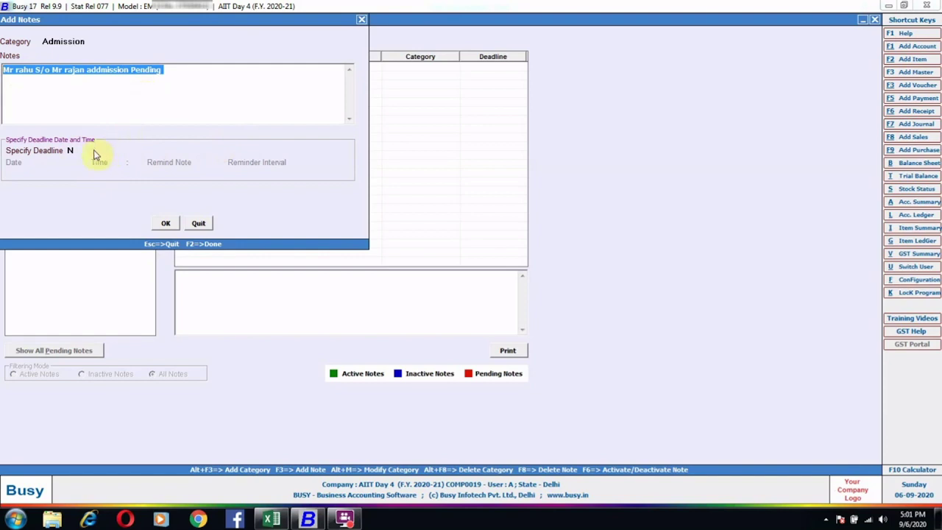
Specify a deadline for the note of 06-09-2020 at 17:30.
left_click(71, 151)
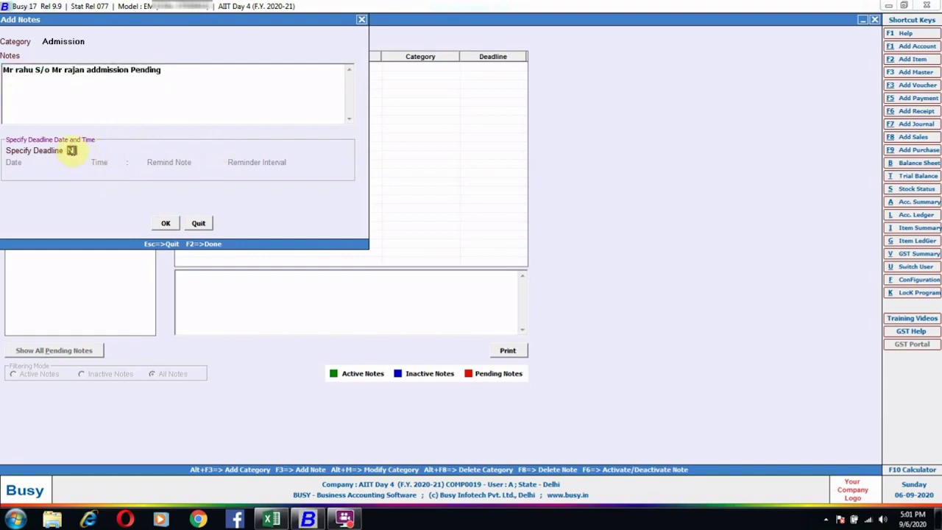
key("y")
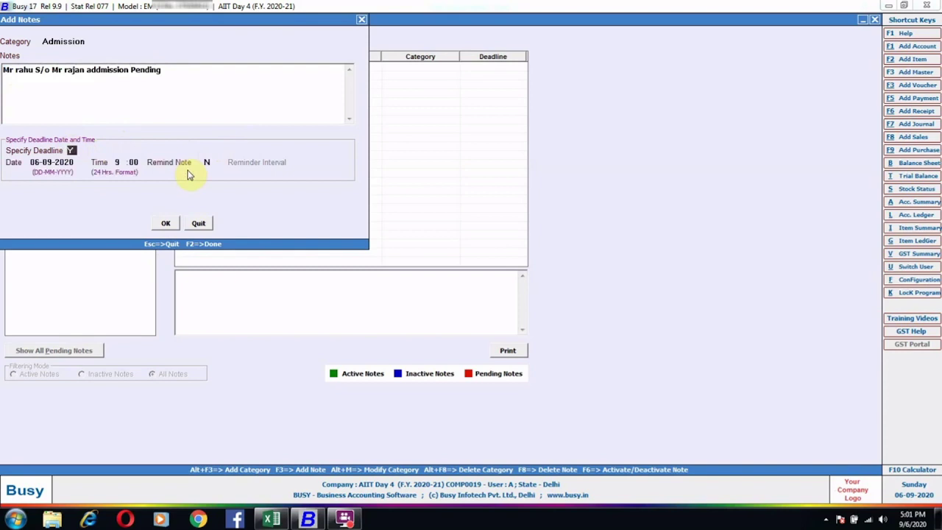
key("Return")
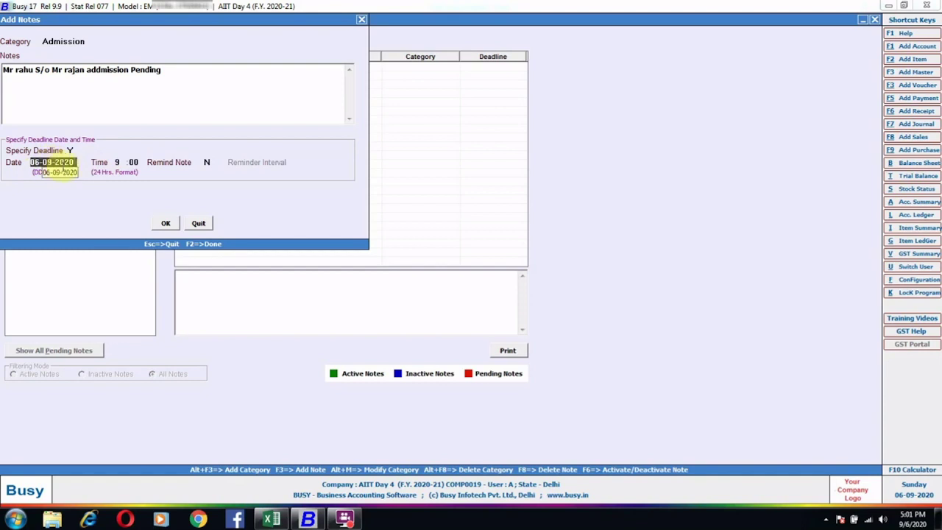
key("Return")
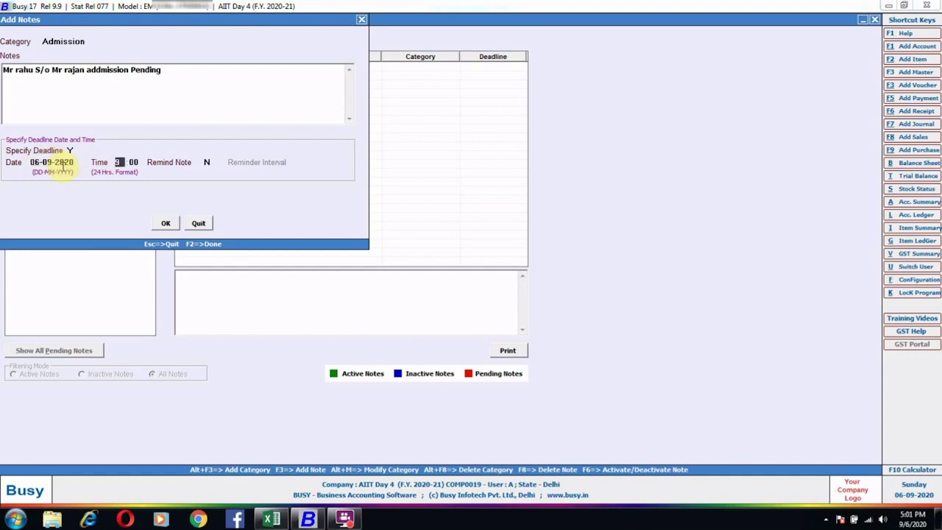
type("17")
key("Return")
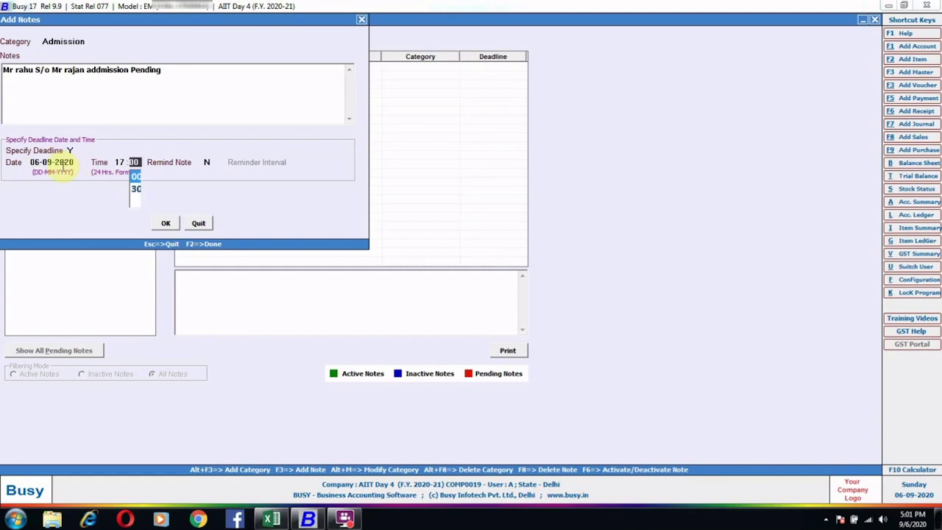
key("Down")
key("Return")
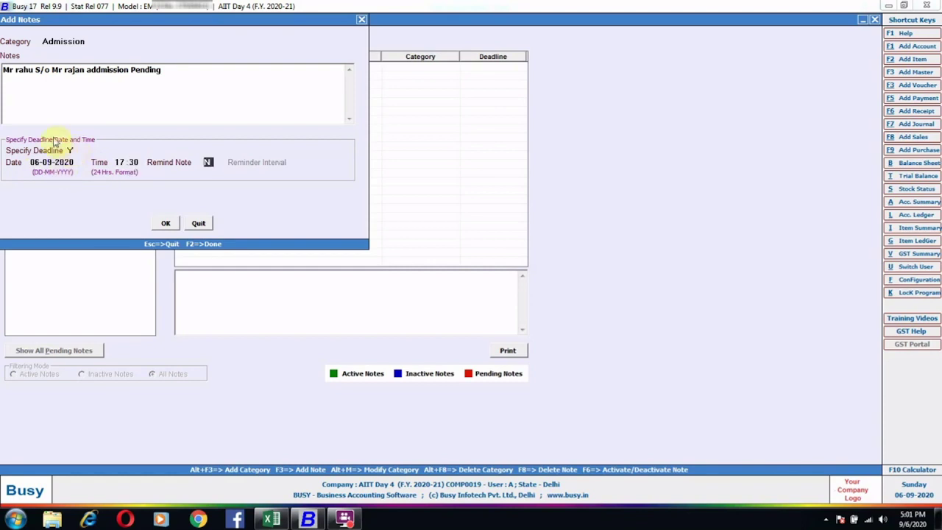
Turn on the note's reminder with an interval of 15 Mins. and save the note.
type("Y")
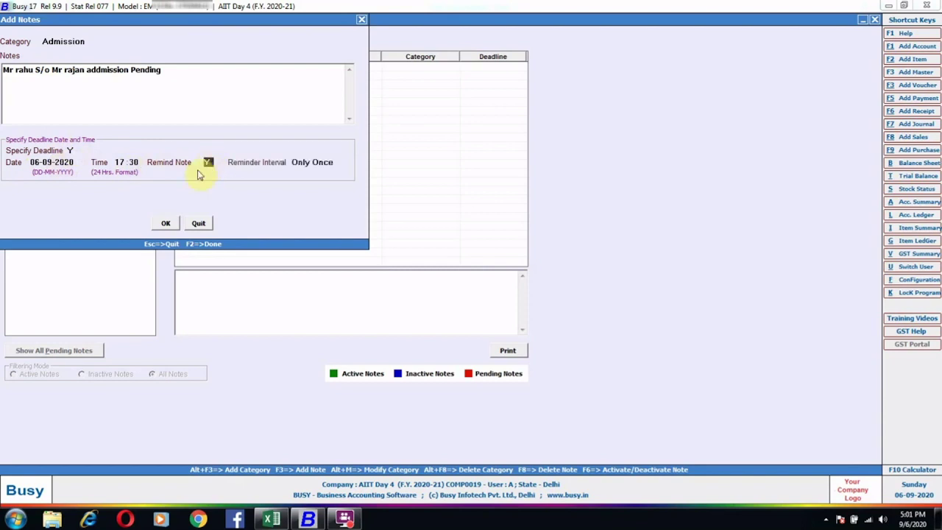
key("Return")
key("Down")
key("Down")
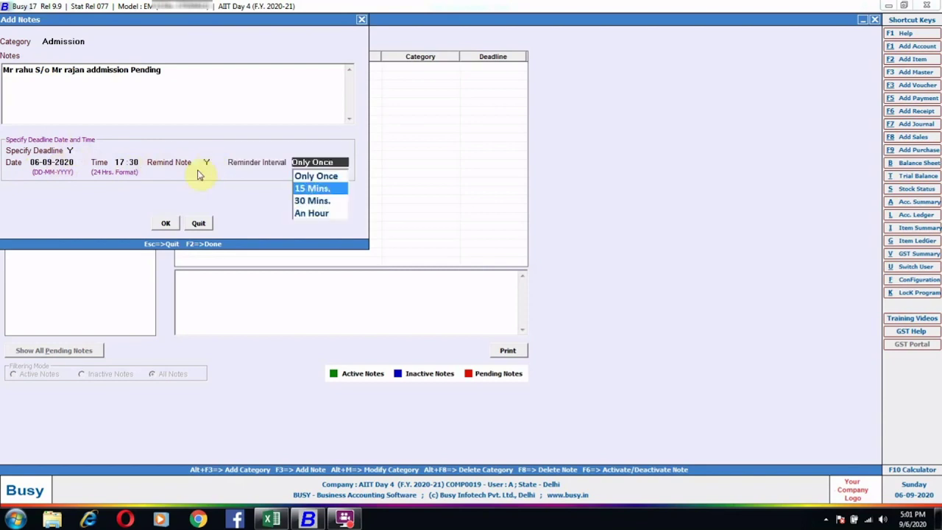
key("Down")
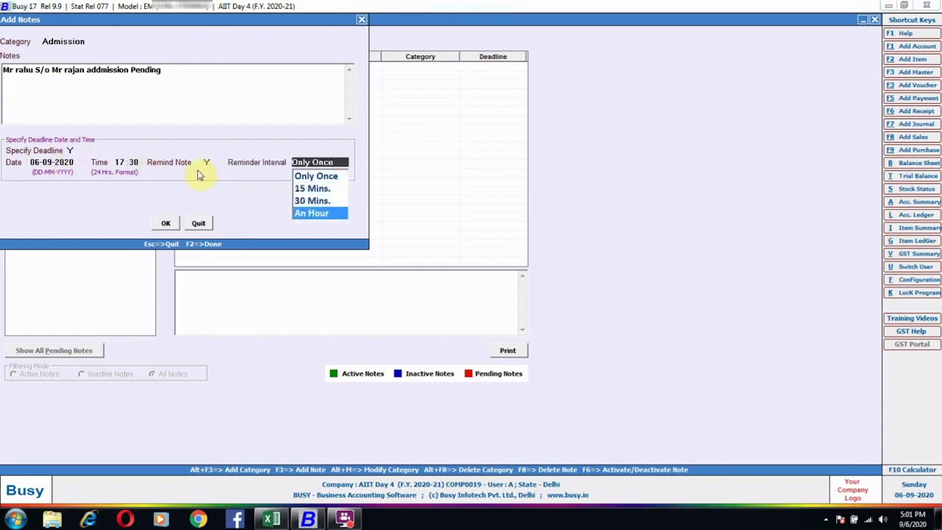
key("Up")
key("Up")
key("Up")
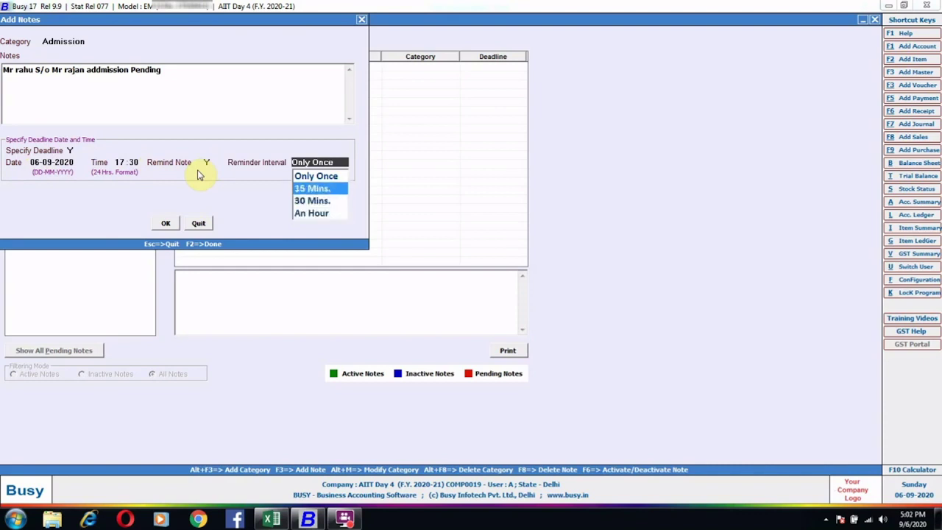
key("Down")
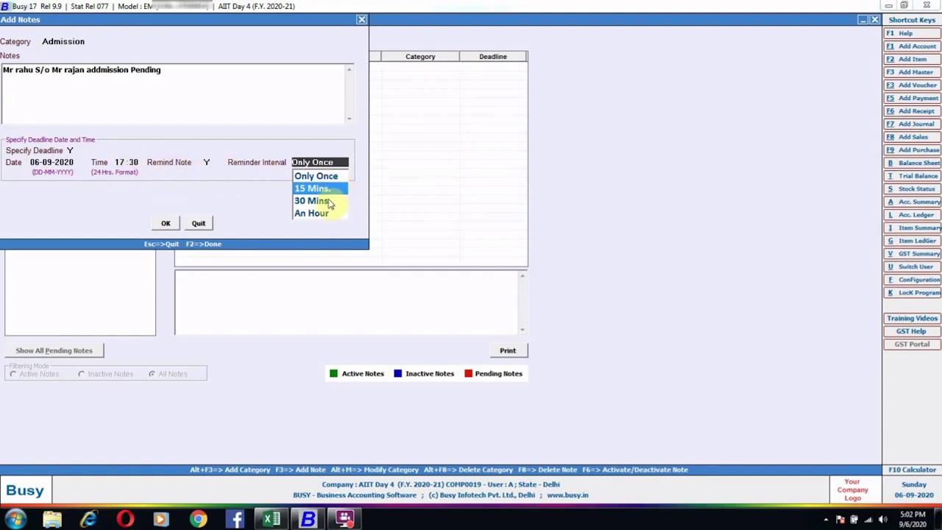
key("Return")
key("Return")
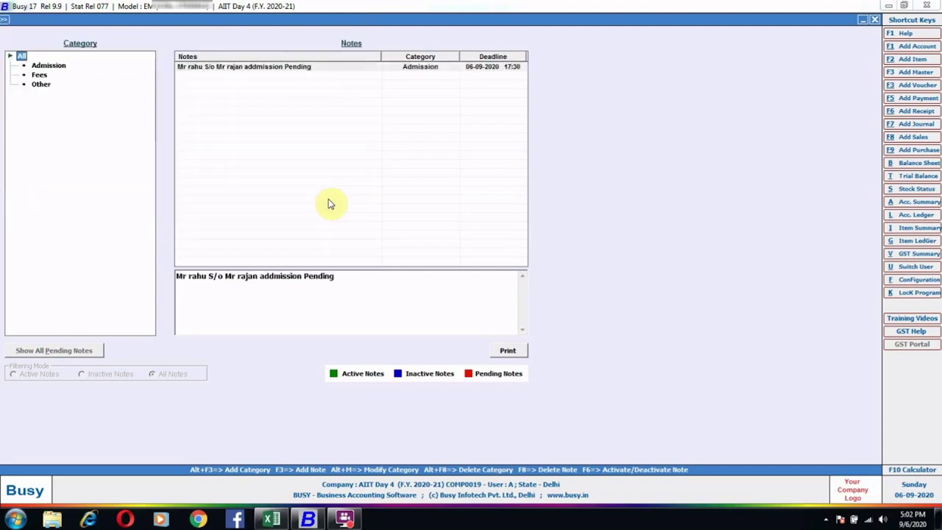
Add another note in the Admission category with the text "eygehdhdfhdfhdfh".
key("F3")
key("Return")
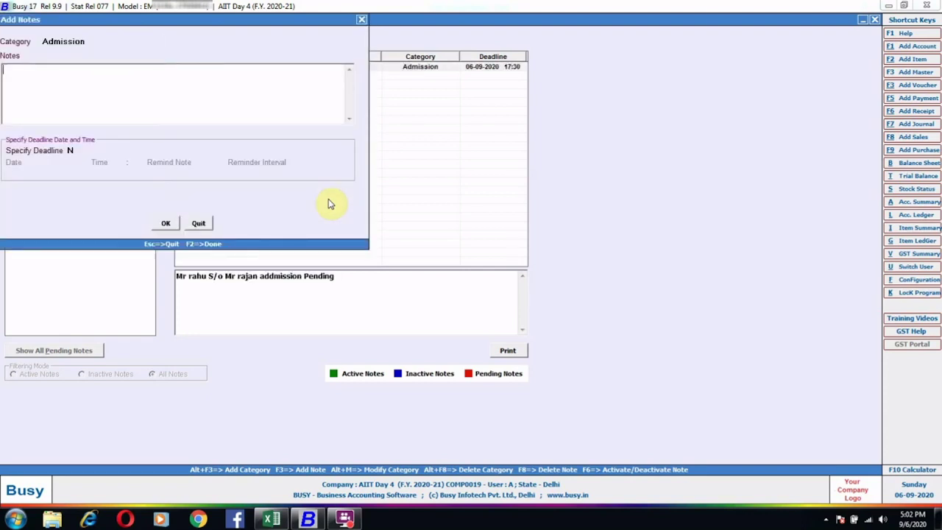
type("eygehdhdfhdfhdfh")
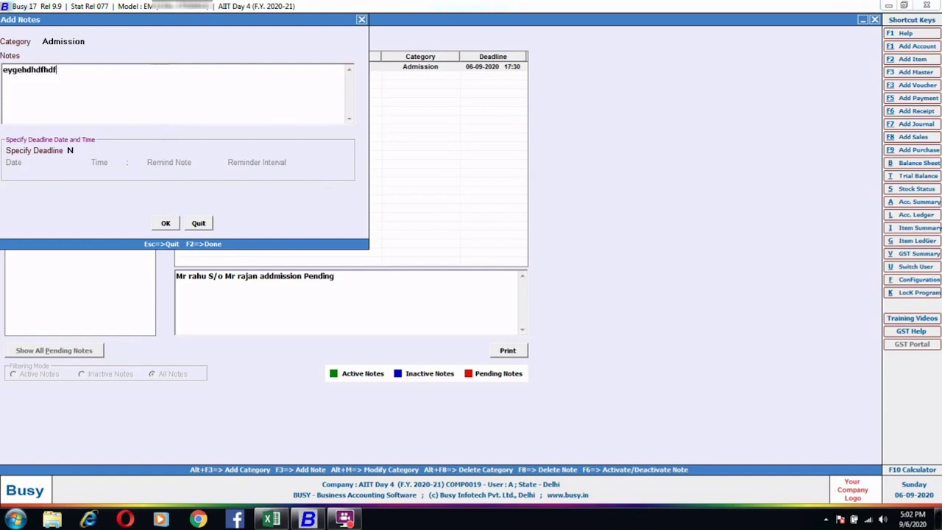
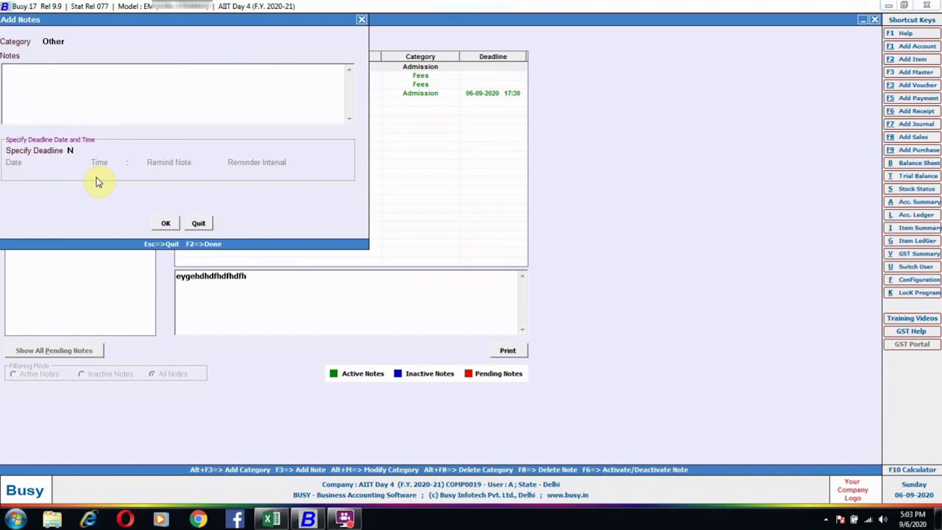
Enter "notes printing is to be done" as the note in the Other category and save it without a deadline.
type("printing")
type(" notes ")
type(" is t")
type("o be done")
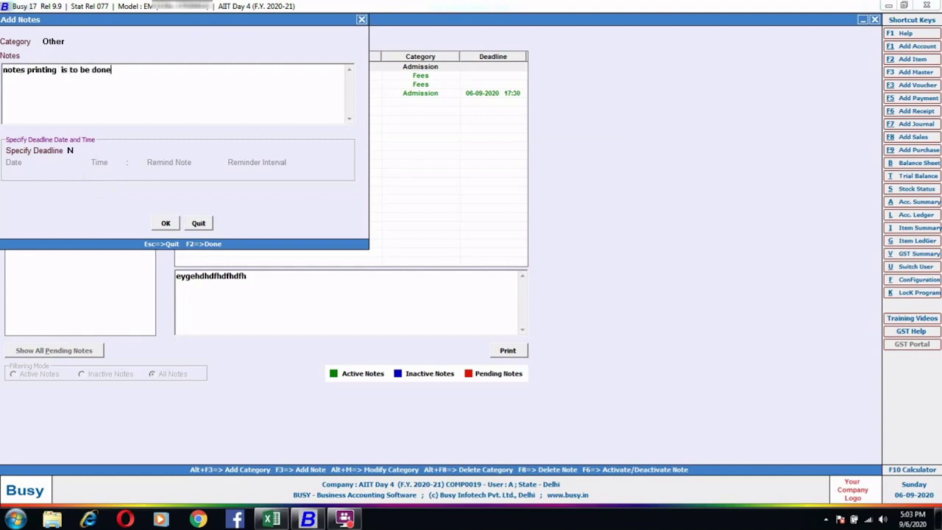
key("F2")
key("Return")
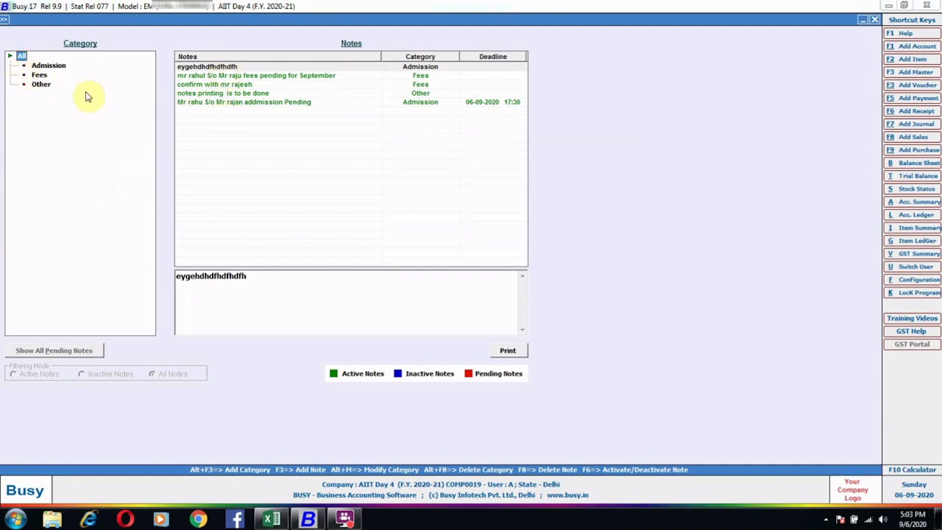
Look through the notes of the Admission, Fees and Other categories, and the individual notes listed under All.
left_click(51, 68)
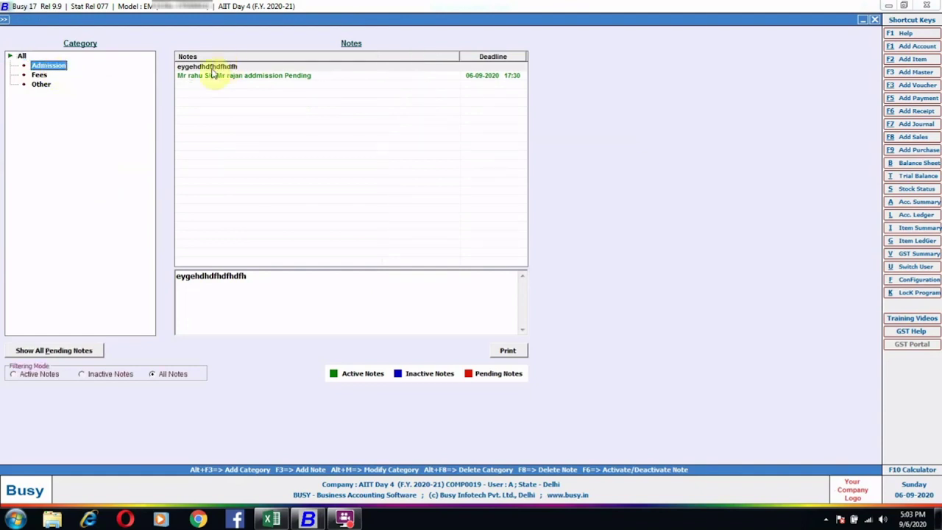
key("Down")
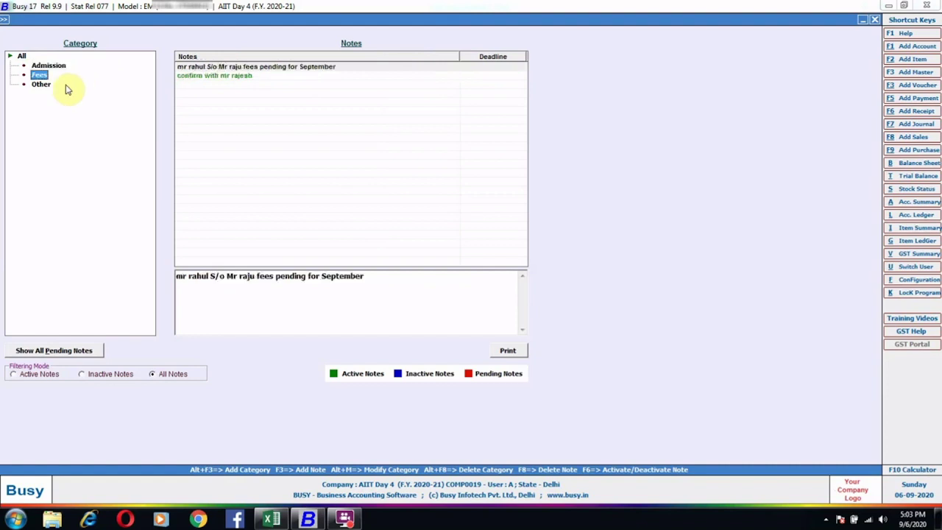
key("Down")
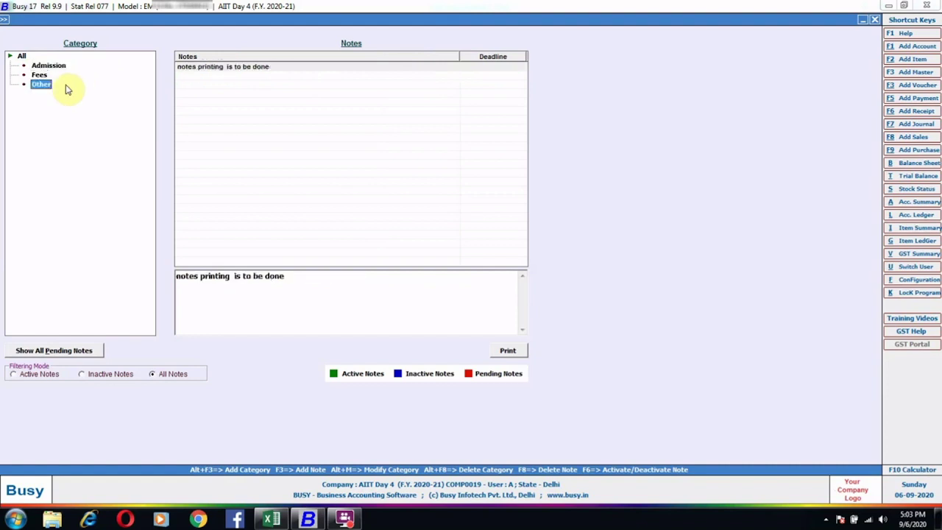
key("Up")
key("Up")
key("Up")
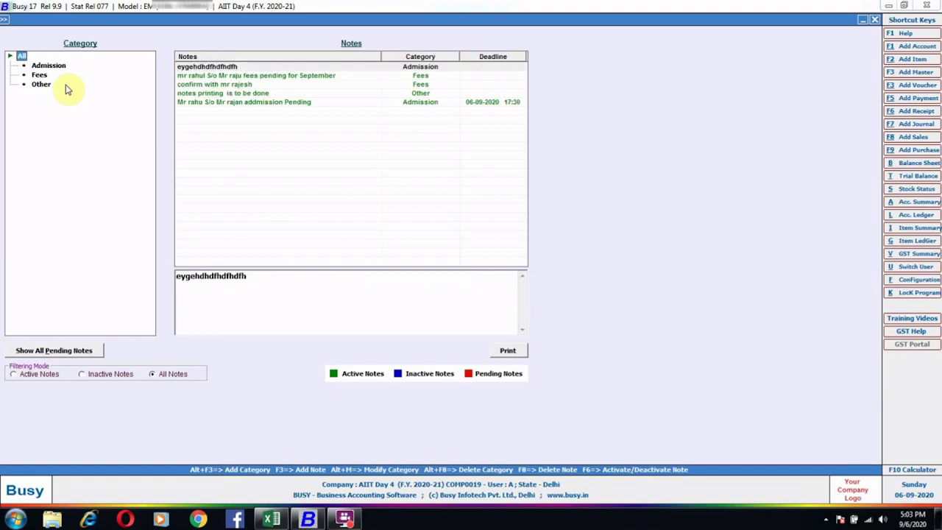
left_click(220, 93)
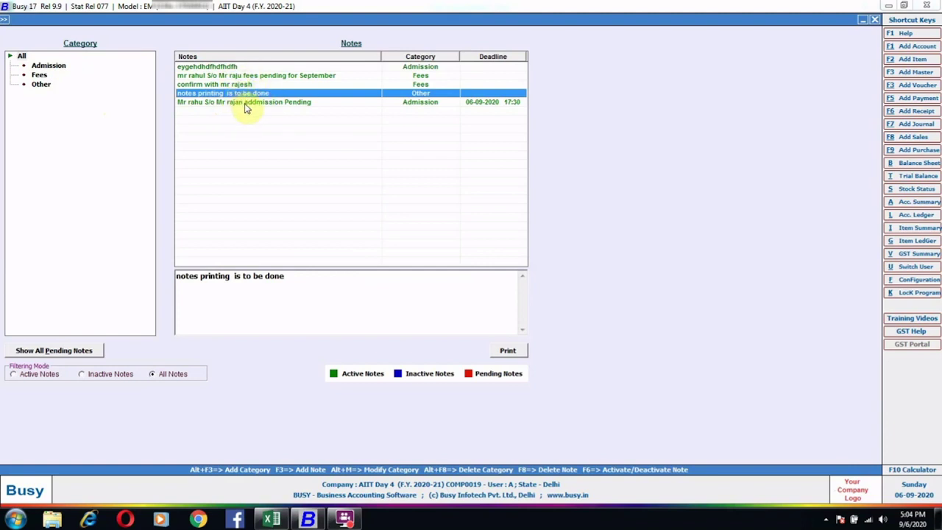
left_click(243, 103)
left_click(242, 94)
left_click(233, 66)
left_click(235, 84)
left_click(235, 103)
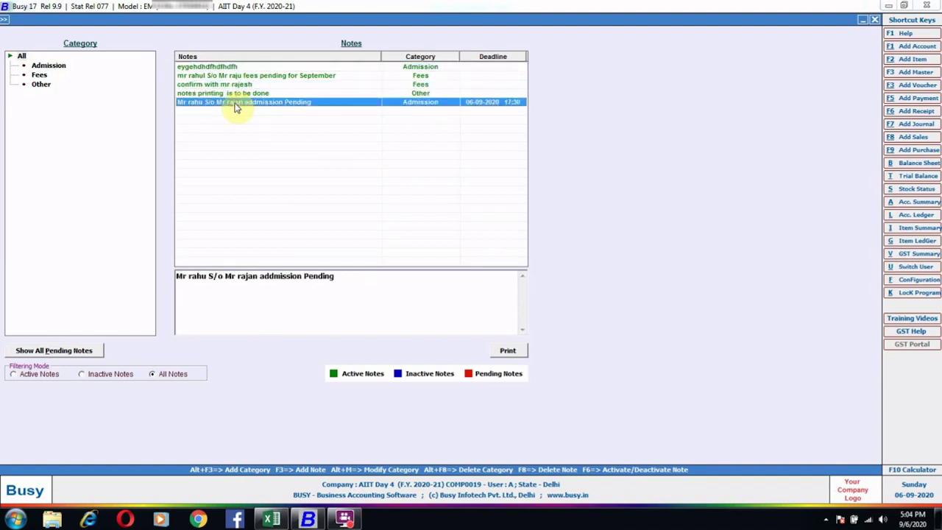
Deactivate the "notes printing is to be done" note of the Other category.
left_click(246, 94)
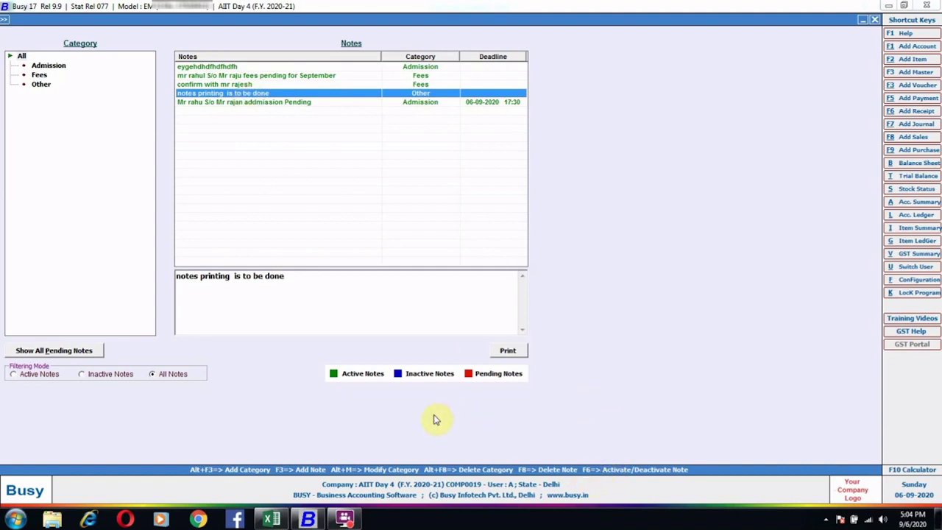
key("F6")
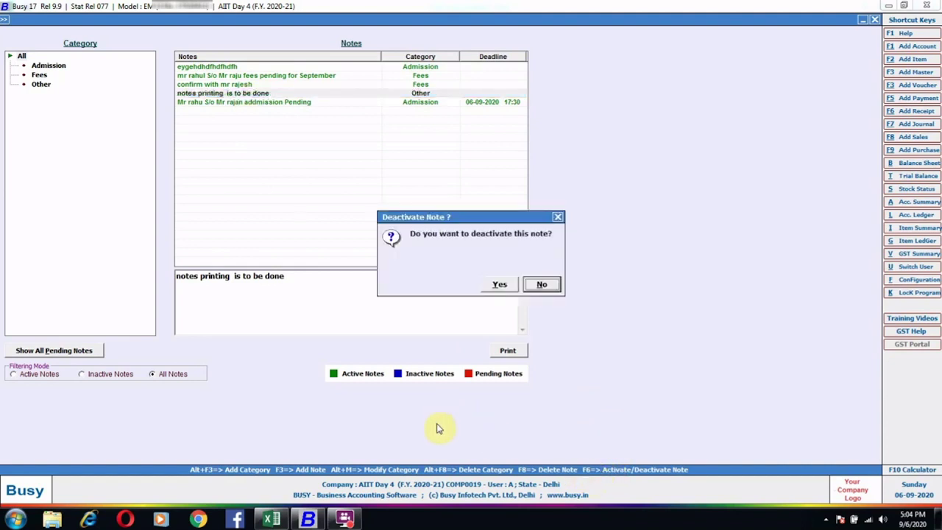
left_click(501, 284)
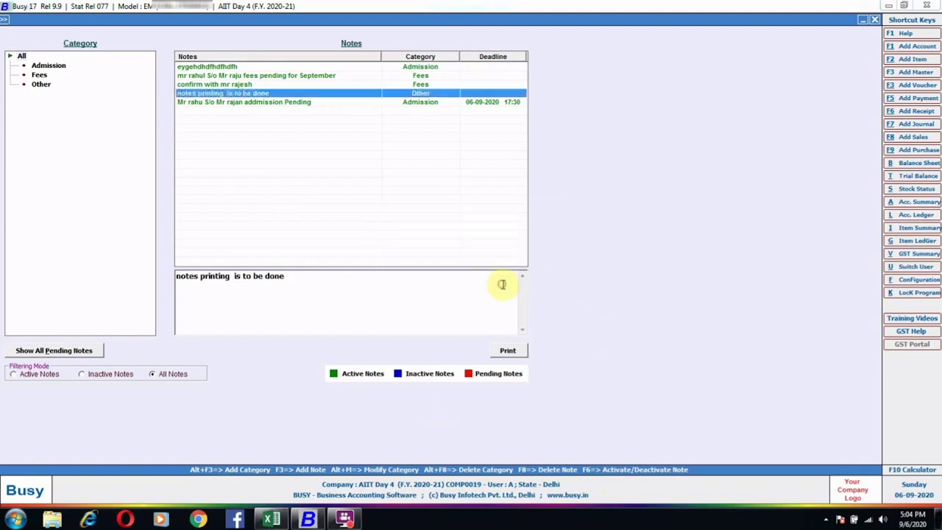
key("Down")
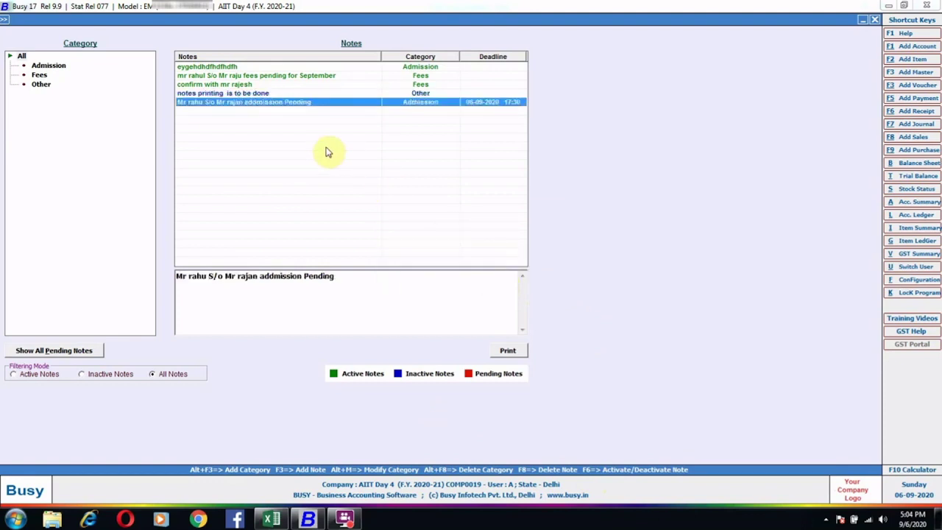
Delete the "notes printing is to be done" note of the Other category and confirm the deletion.
key("Up")
key("Up")
key("Up")
key("Up")
key("Down")
key("Down")
key("Down")
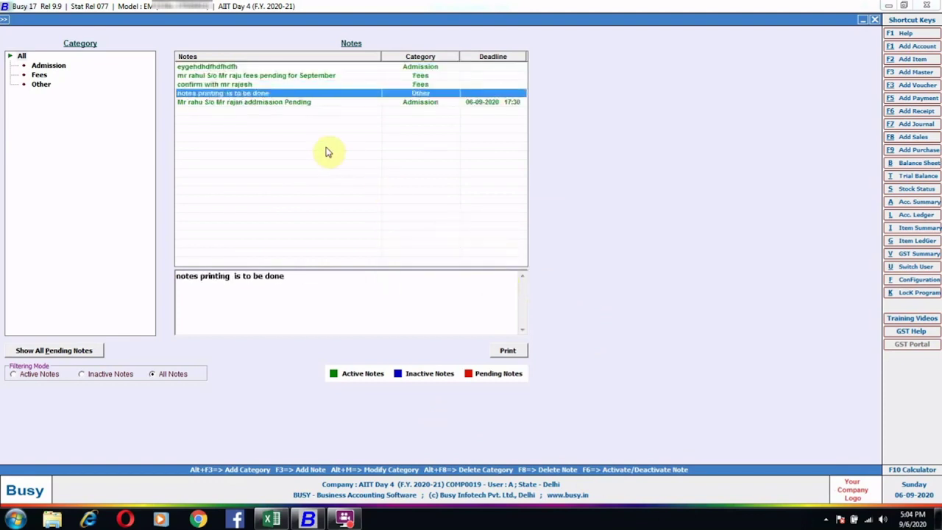
key("Down")
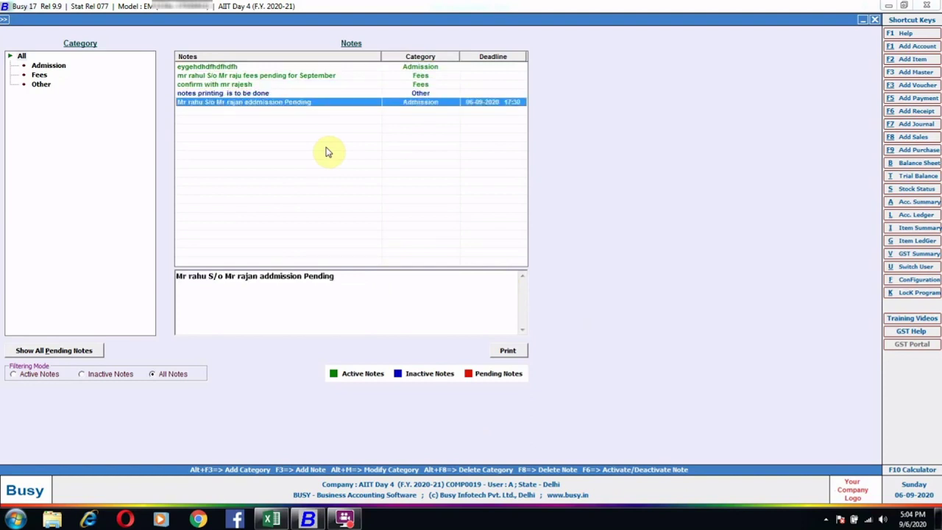
key("Up")
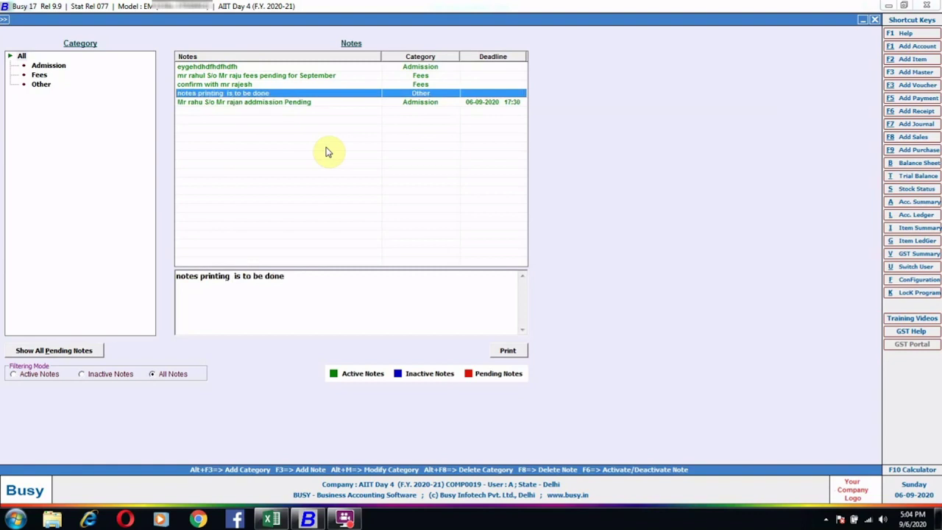
key("F8")
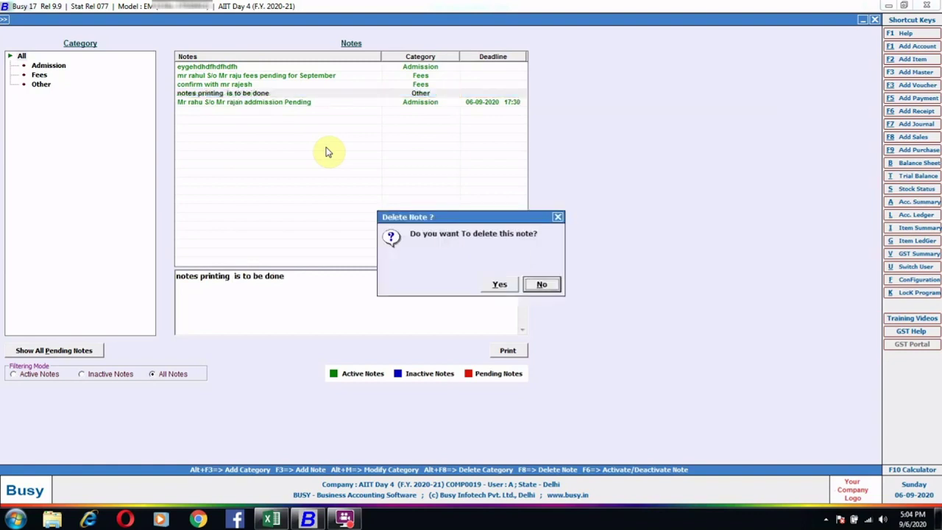
key("Left")
key("Return")
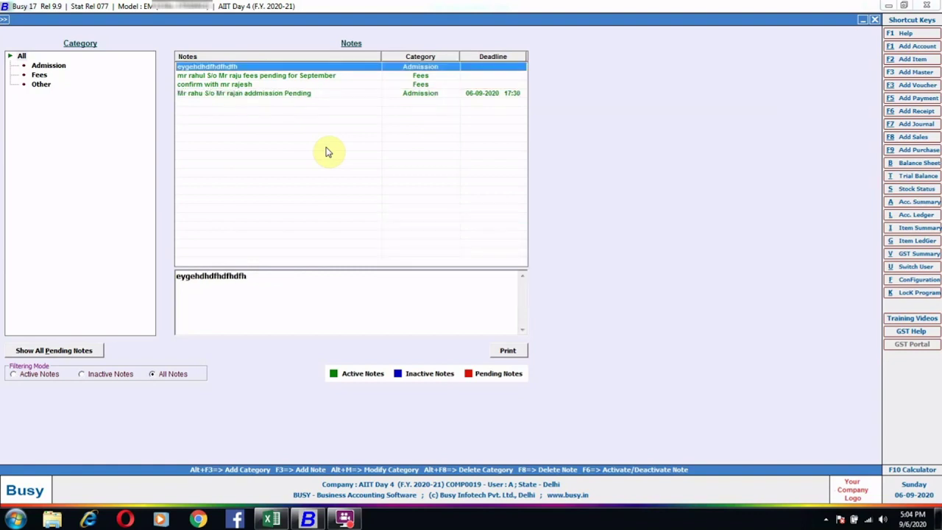
Start another note in the Admission category and enter a student's name and father's name followed by "addmission pending".
key("Down")
key("Down")
key("Down")
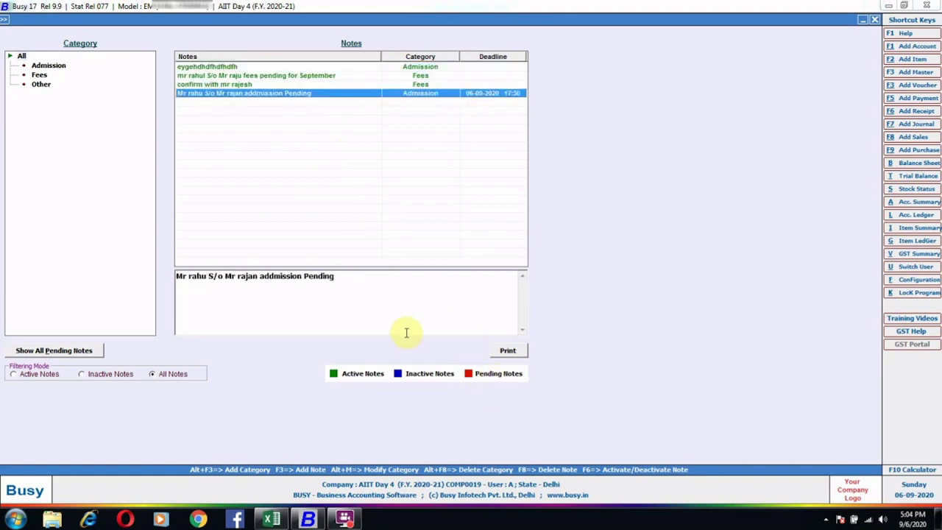
key("F3")
key("Return")
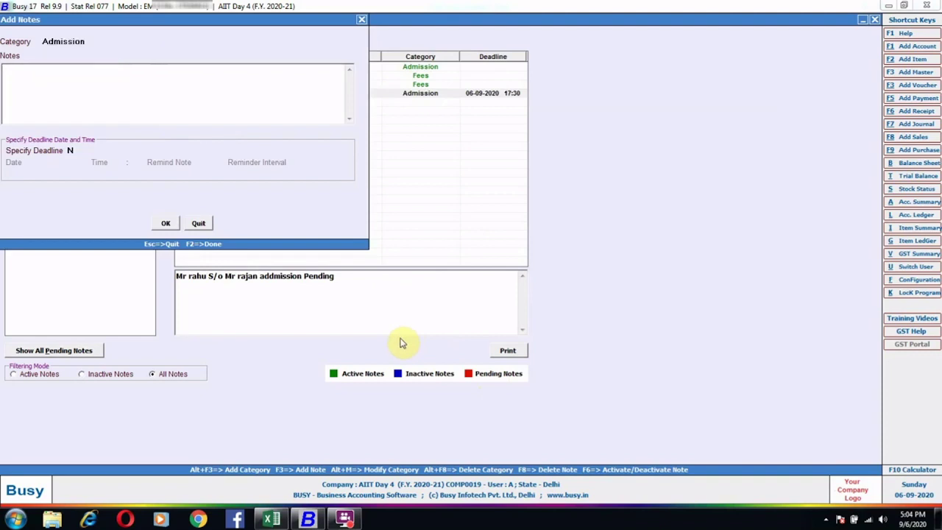
type("Mr Raj S/o mr ")
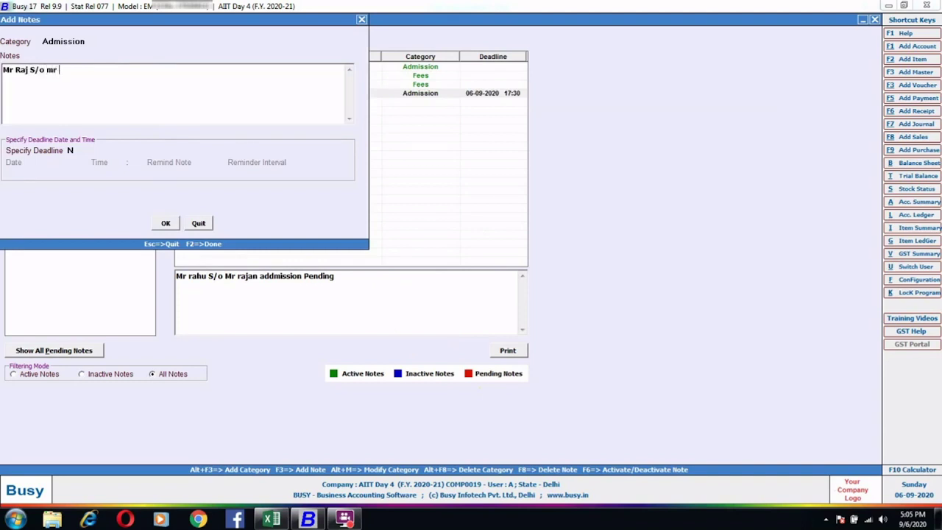
type("sanjay addmission pending")
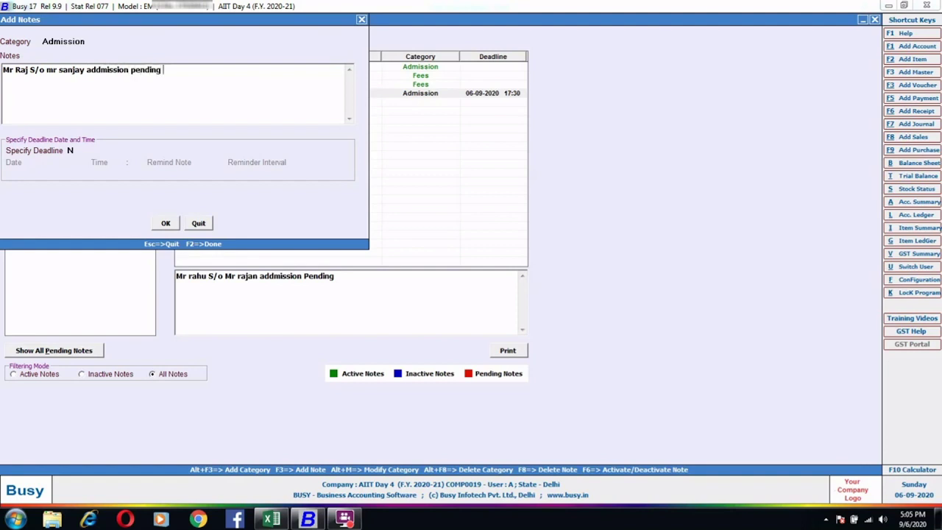
Give the new Admission note a deadline of 06-09-2020 at 9:00 without a reminder and save it.
key("Return")
type("Y")
key("Return")
key("Return")
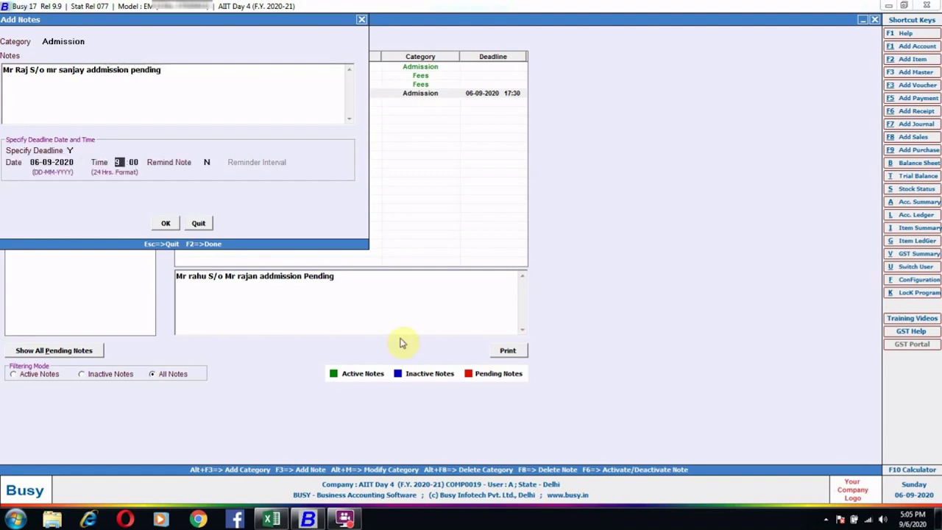
key("Return")
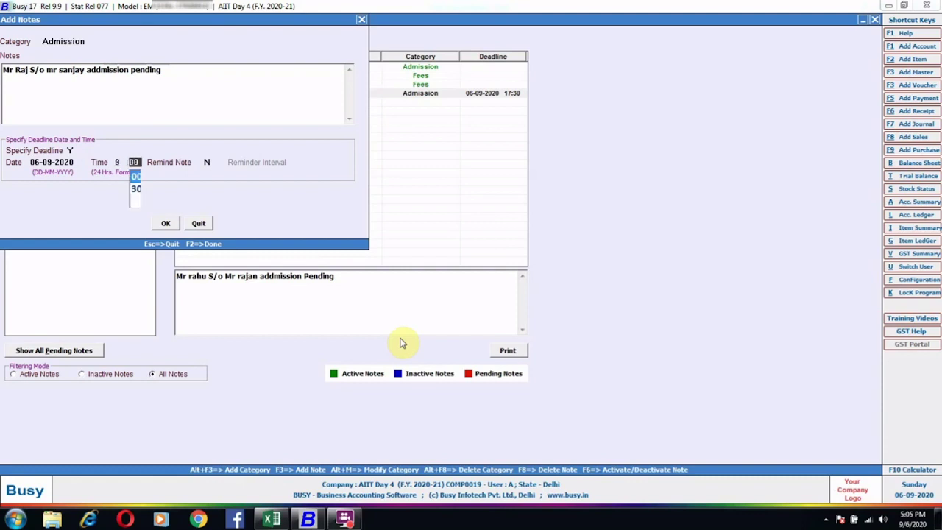
key("Return")
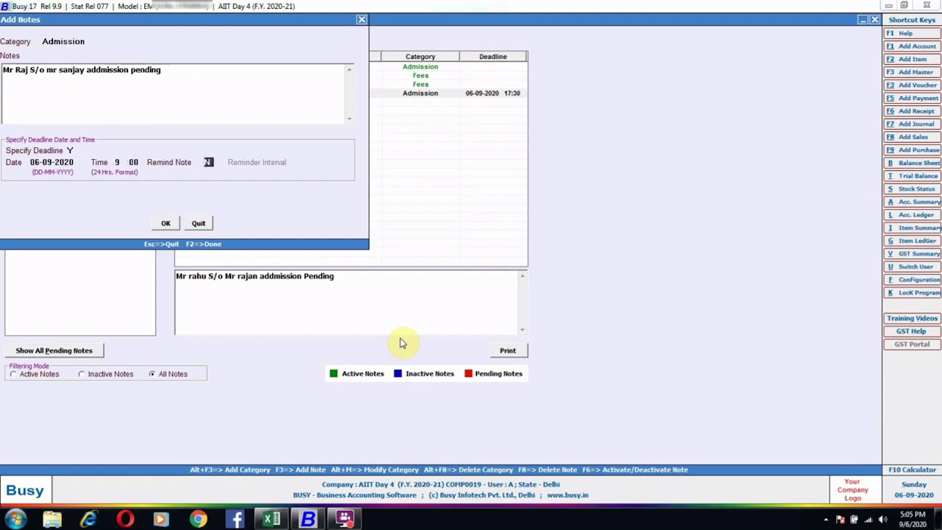
key("Return")
key("Return")
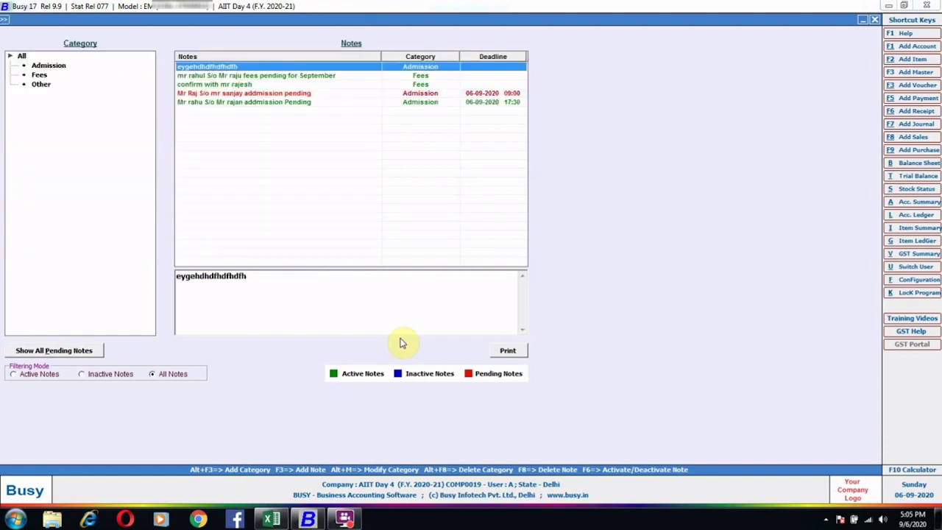
Look through all listed notes, comparing the colours of the active and pending ones and their deadlines.
key("Down")
key("Down")
key("Down")
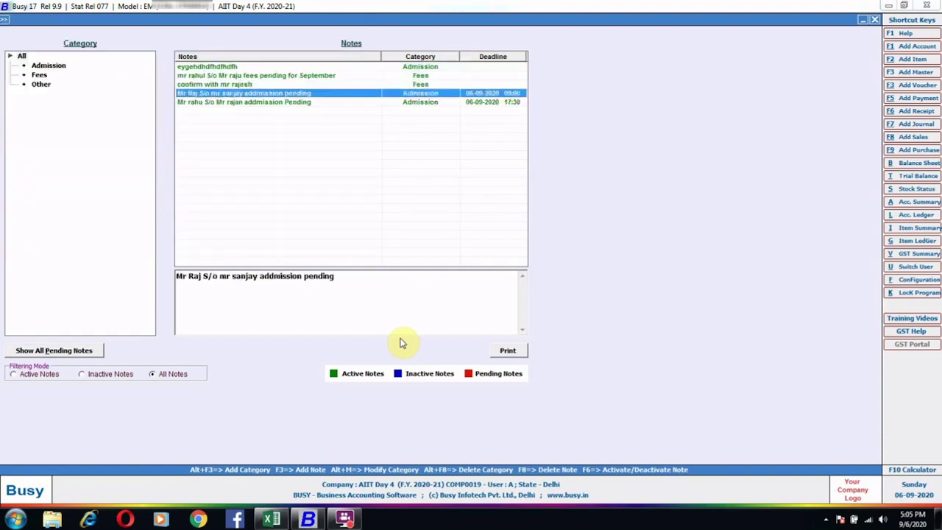
key("Up")
key("Up")
key("Down")
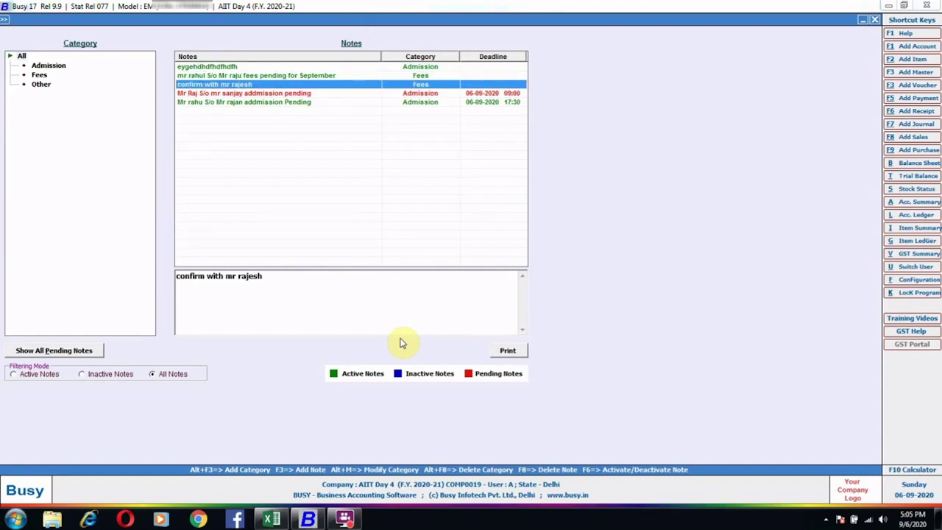
key("Down")
key("Down")
key("Up")
key("Up")
key("Up")
key("Up")
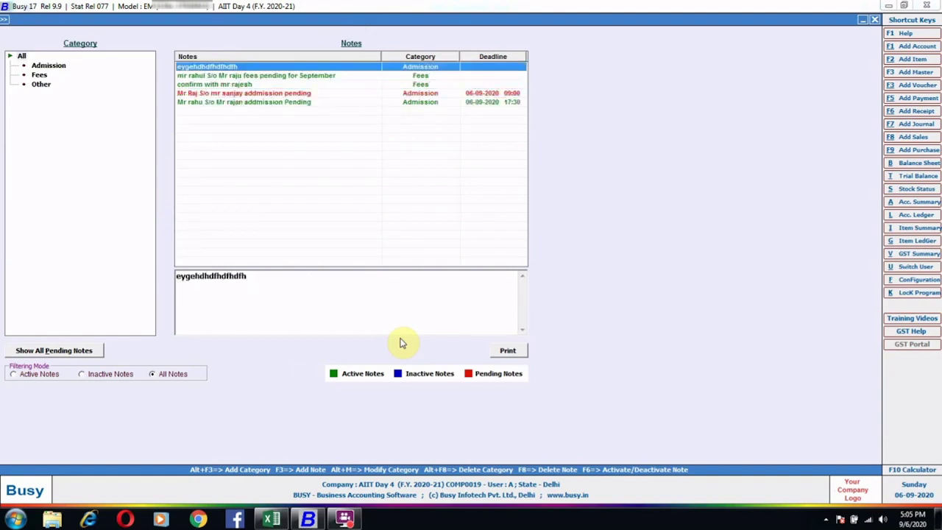
key("Down")
key("Down")
key("Down")
key("Down")
key("Up")
key("Up")
key("Up")
key("Up")
key("Down")
key("Down")
key("Down")
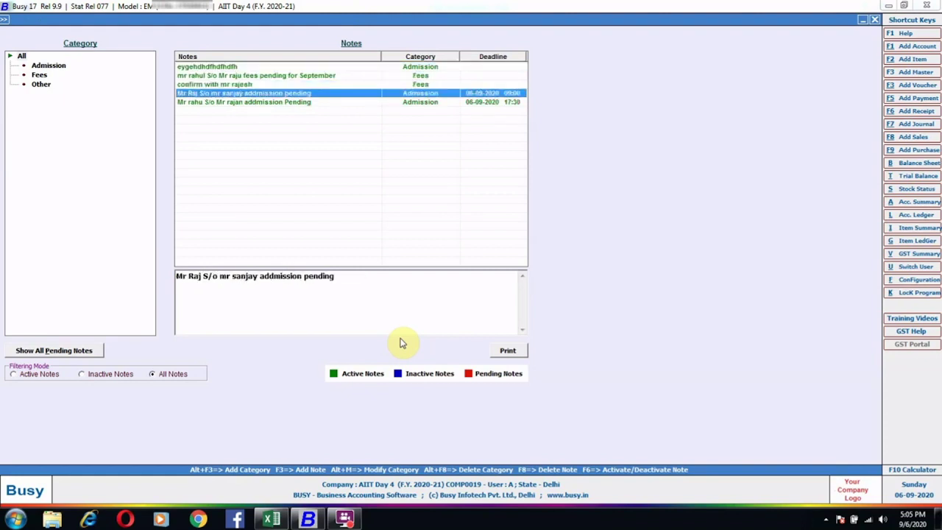
key("Up")
key("Up")
key("Down")
key("Down")
key("Up")
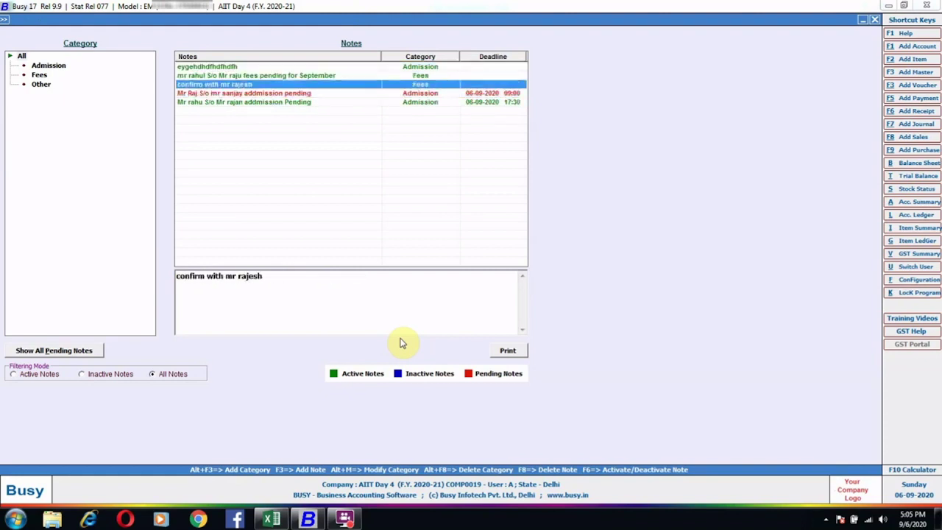
key("Up")
key("Down")
key("Down")
key("Down")
key("Up")
key("Up")
key("Up")
key("Up")
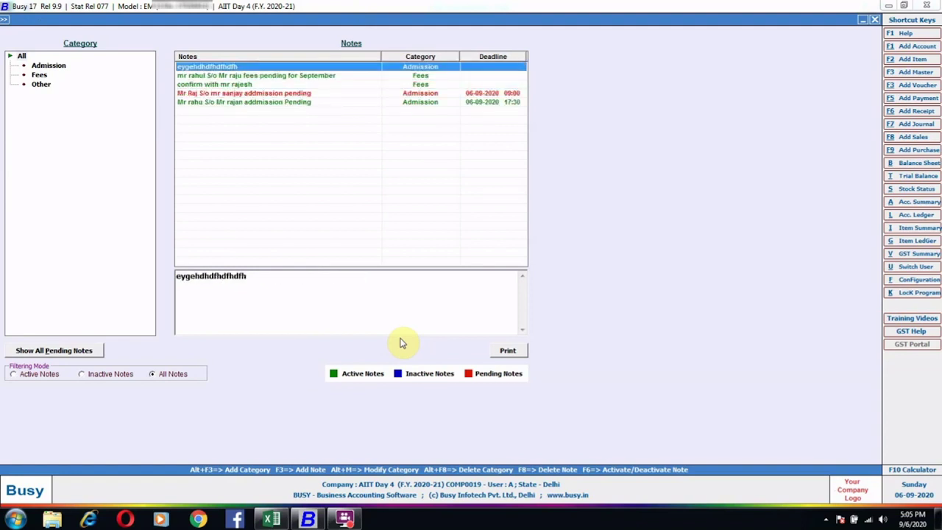
key("Down")
key("Down")
key("Down")
key("Down")
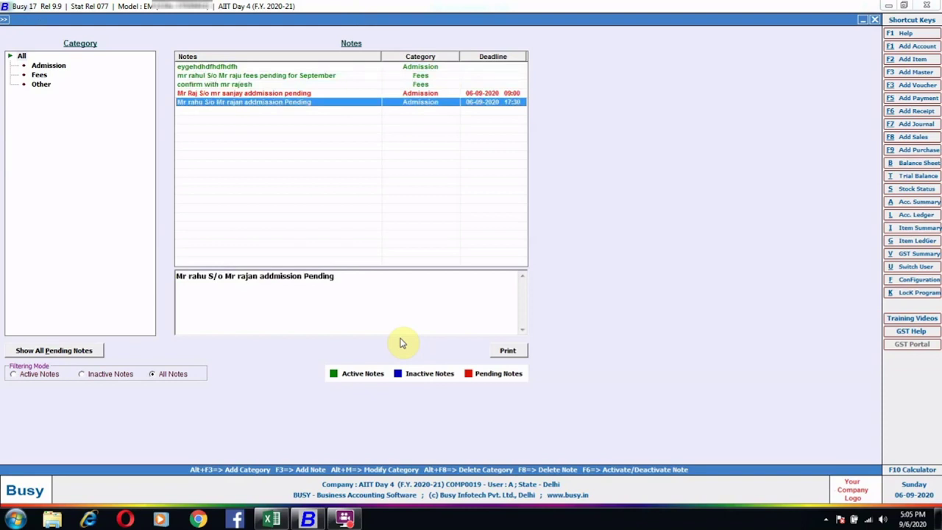
key("Up")
key("Up")
key("Up")
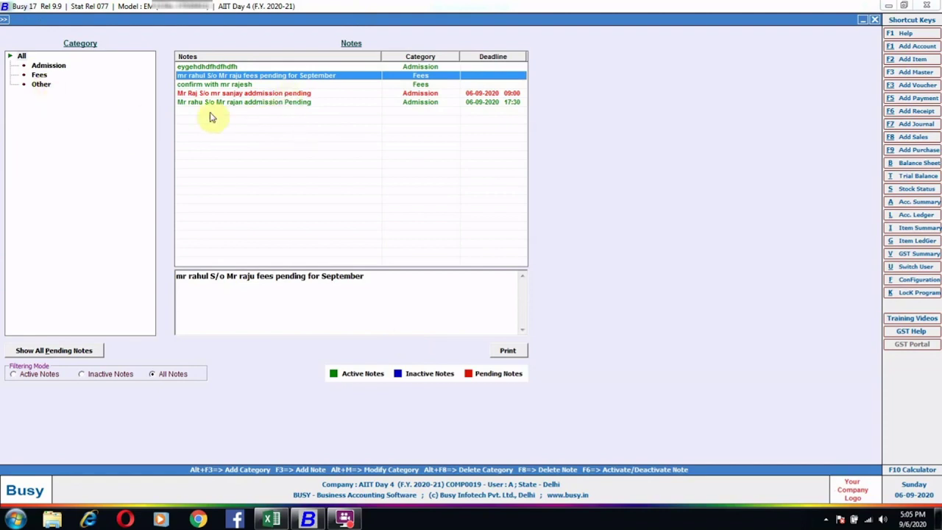
Request deletion of the Other category with all its notes, but cancel at the confirmation.
left_click(43, 86)
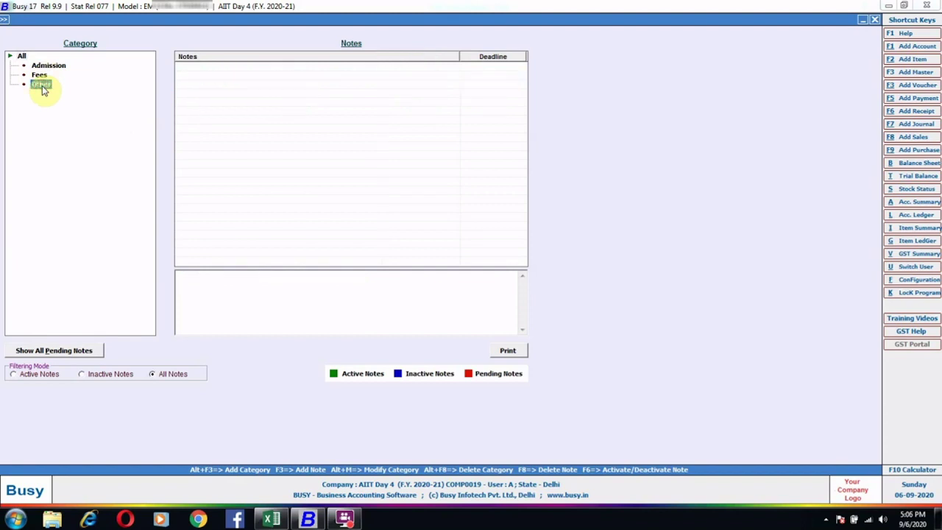
key("alt+F8")
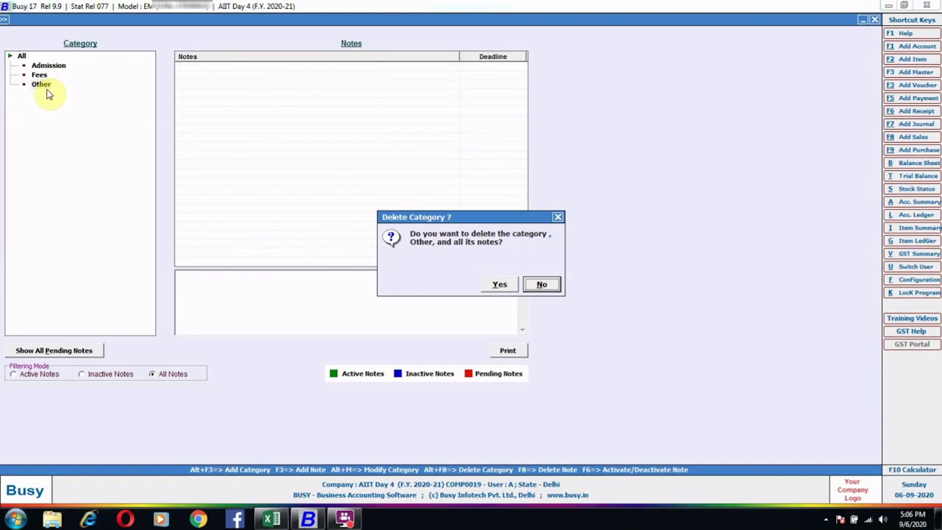
key("Escape")
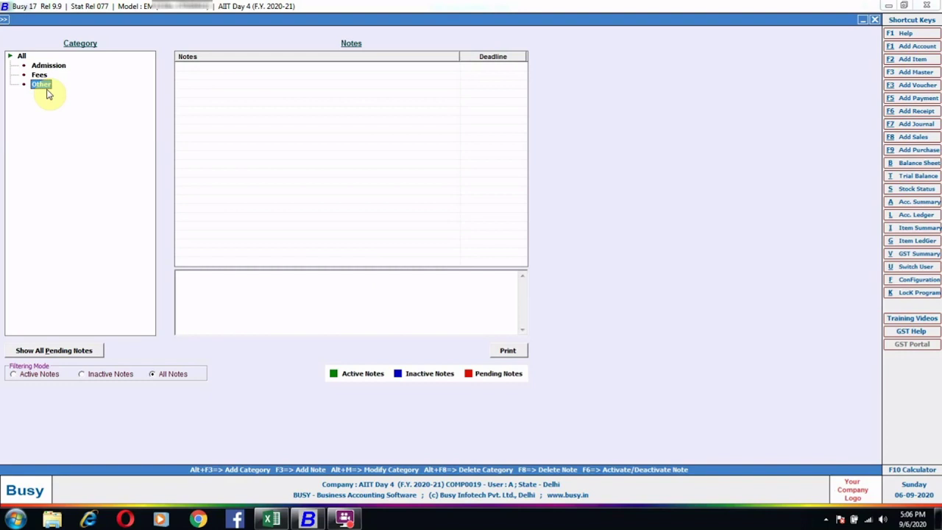
Close the Notes Manager and check the Day 4 course content in the Day wise schedule workbook in Excel.
key("Escape")
key("Escape")
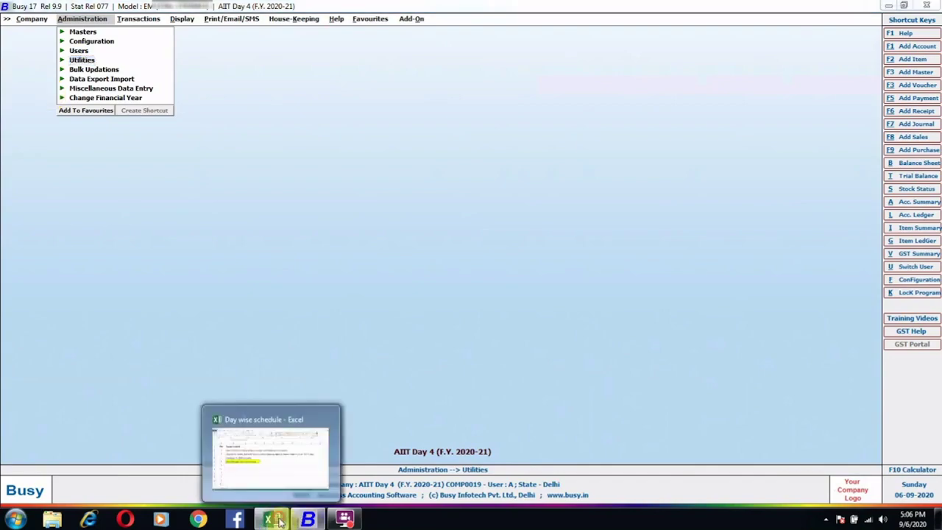
left_click(303, 465)
left_click(259, 282)
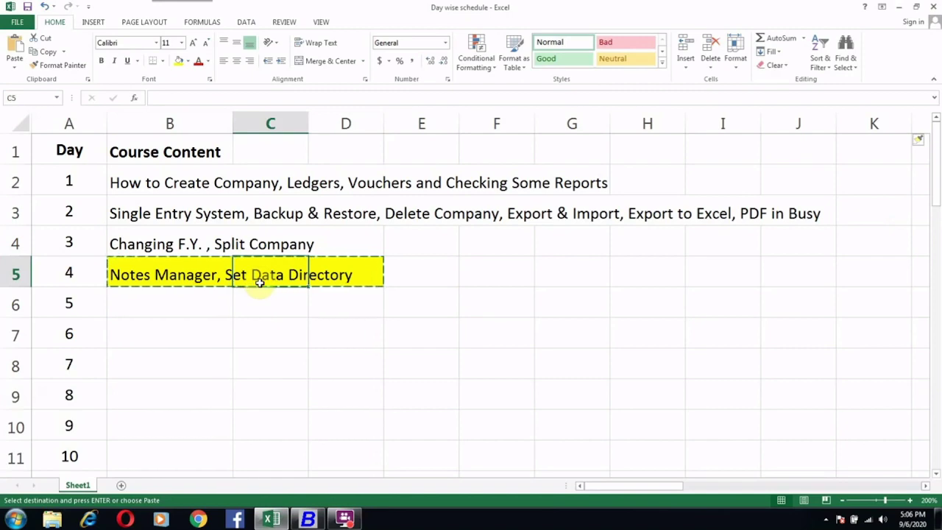
Switch back to Busy and close the AIIT Day 4 company.
key("alt+Tab")
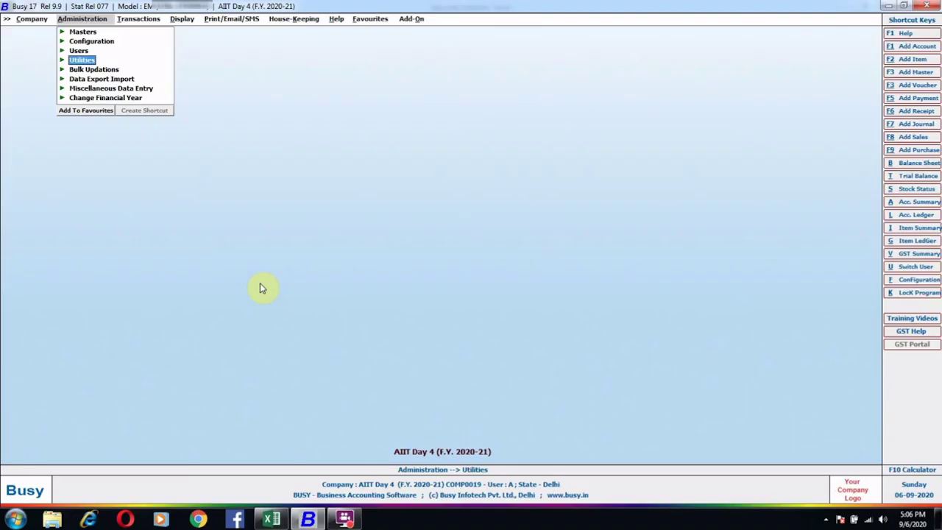
key("Left")
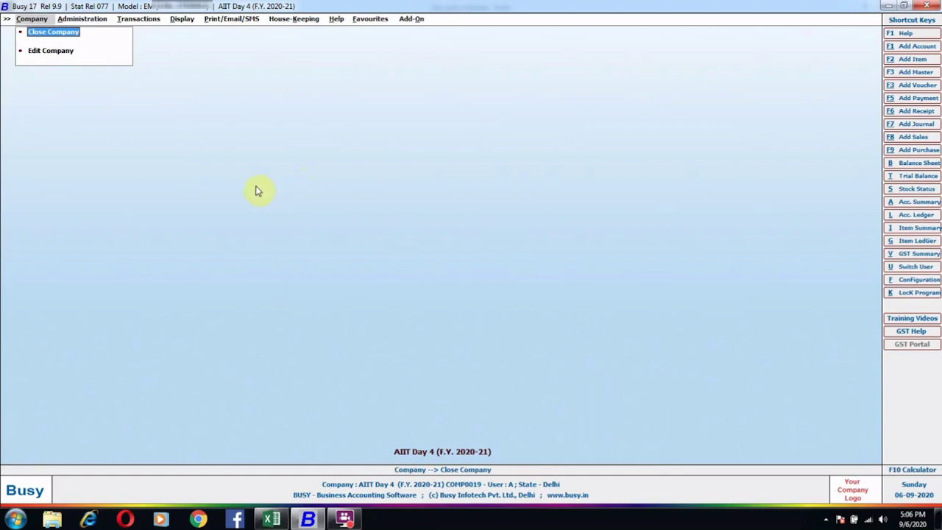
key("Return")
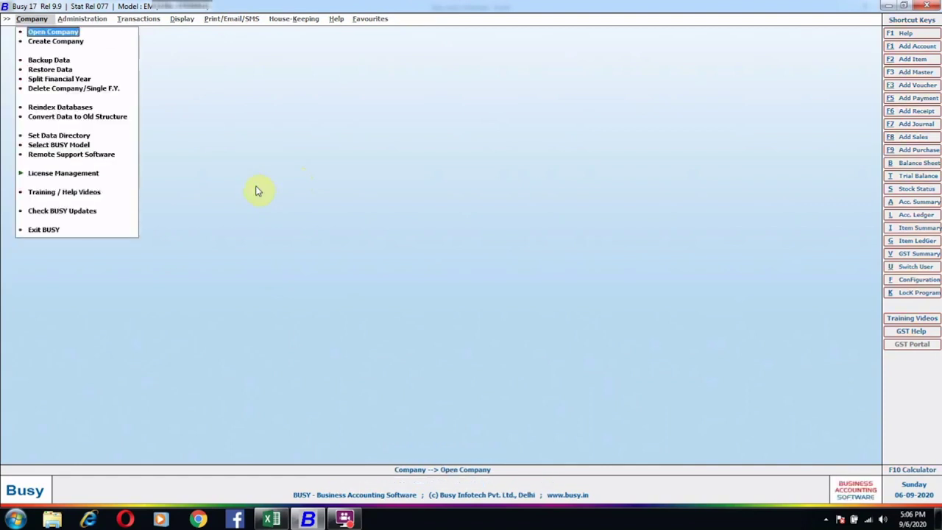
View the list of companies available for opening and its data directory path, and leave it without selecting one.
key("Down")
key("Up")
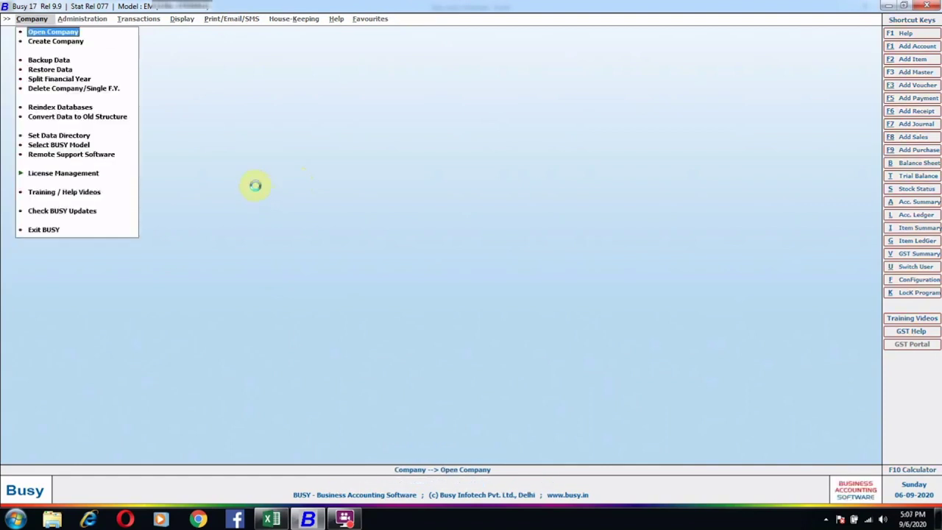
key("Return")
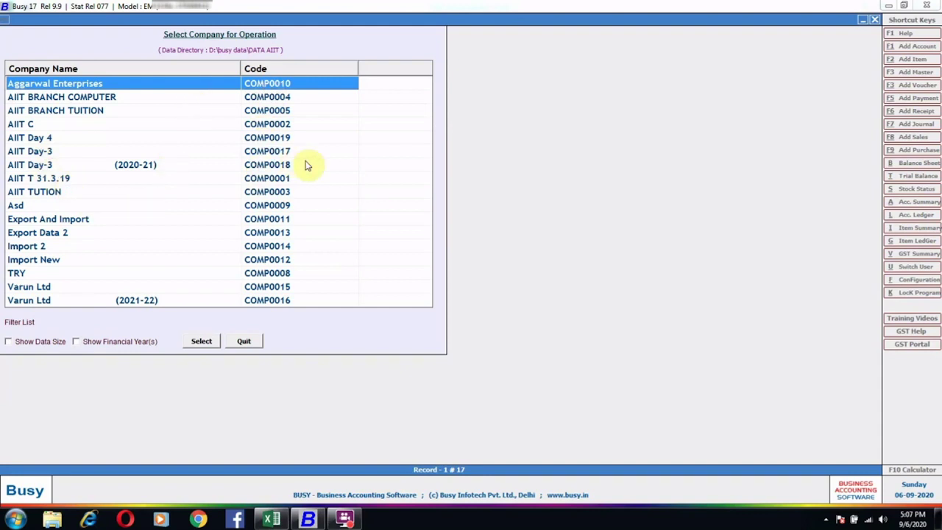
key("Escape")
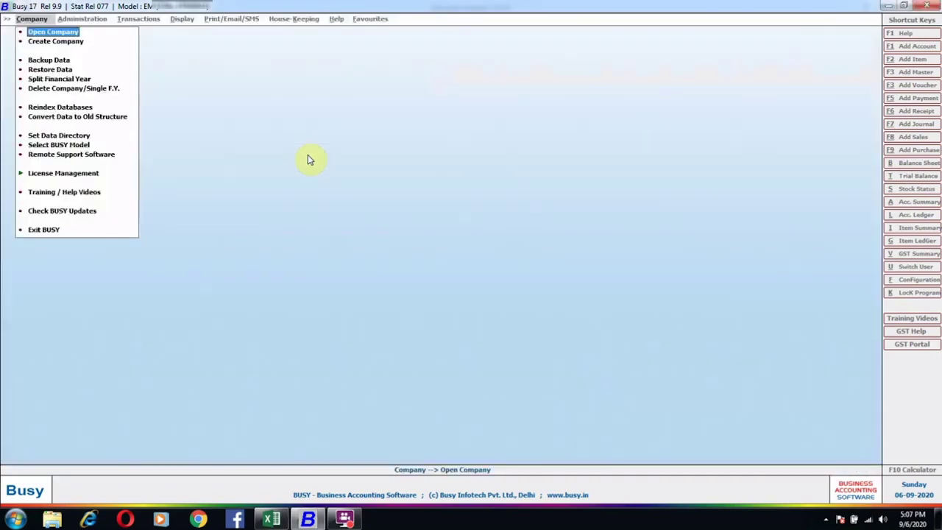
left_click(48, 34)
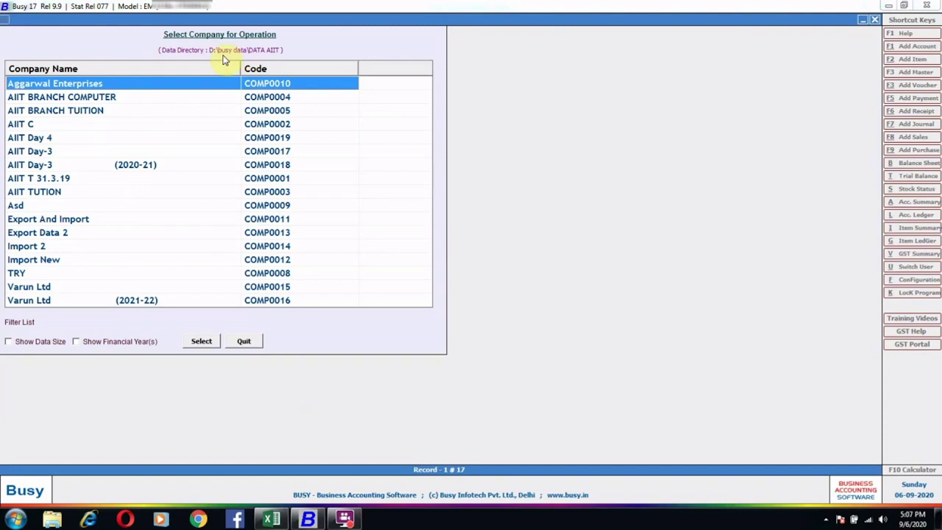
key("Escape")
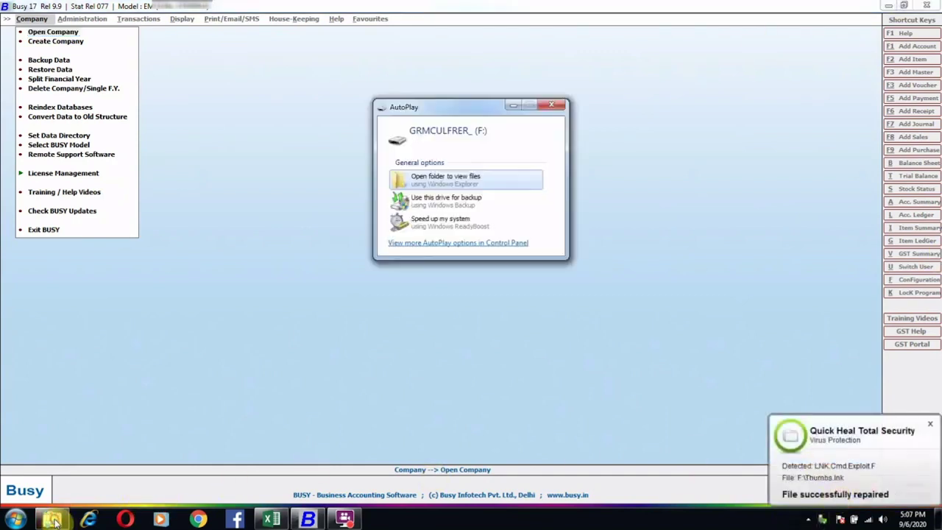
Dismiss the AutoPlay prompt for the removable F: drive and open Windows Explorer at the Computer view of all drives.
left_click(551, 106)
left_click(17, 520)
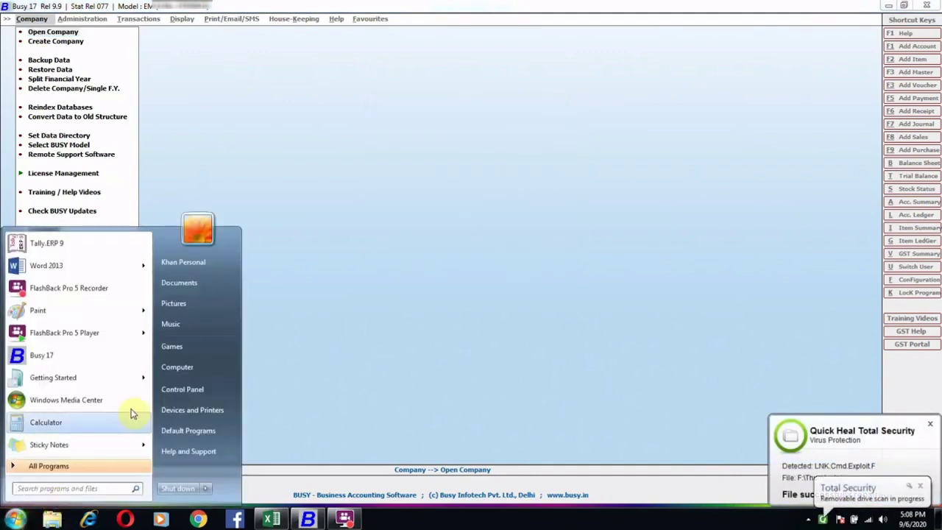
left_click(183, 366)
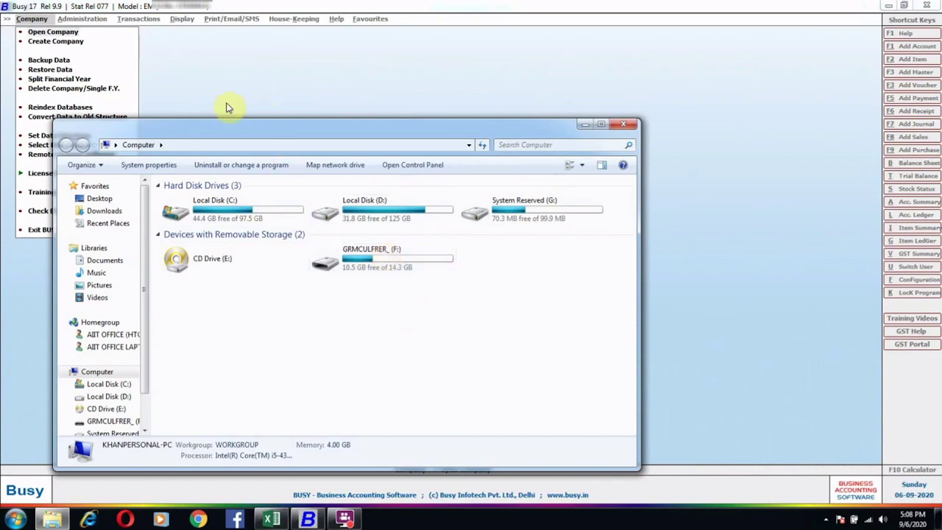
Switch back to Busy and open the Set Data Directory settings.
left_click(226, 81)
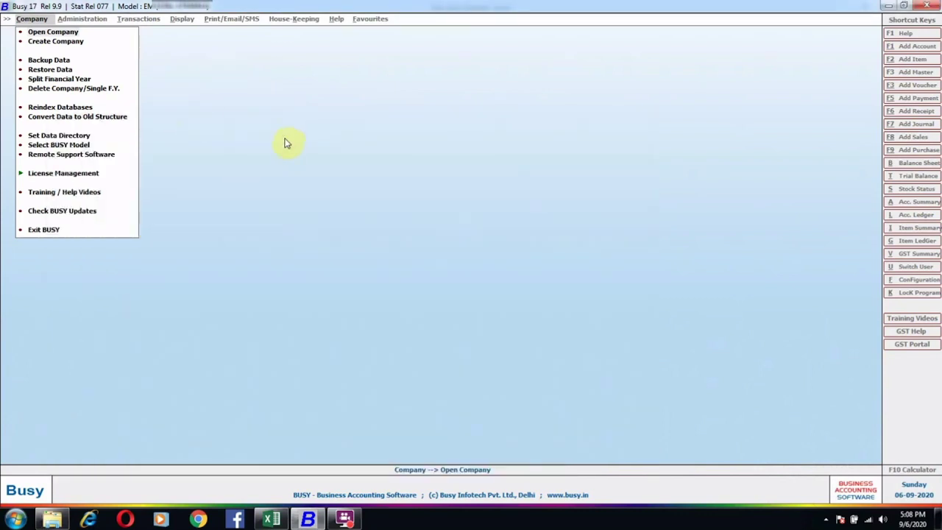
left_click(33, 32)
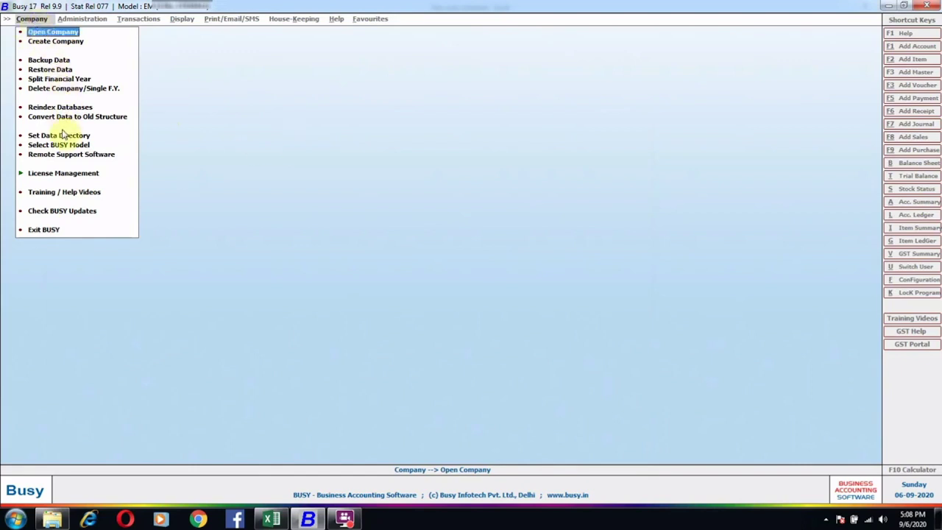
left_click(62, 135)
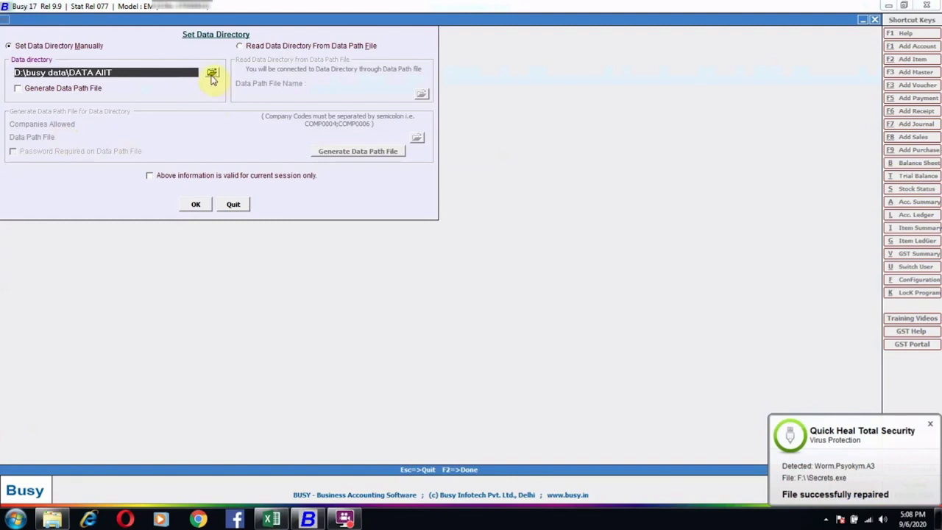
Switch to Windows Explorer and create a folder named "Busy data" on the removable F: drive.
left_click(49, 519)
double_click(383, 266)
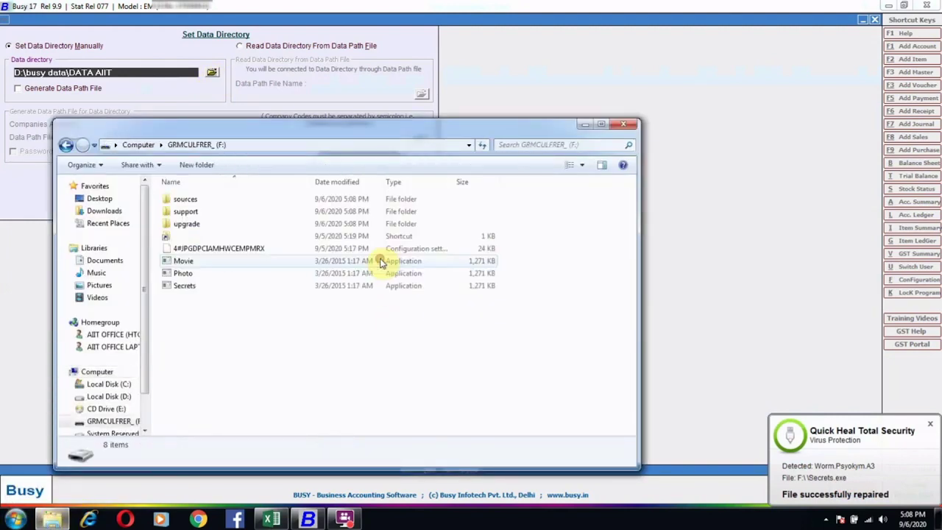
left_click(201, 165)
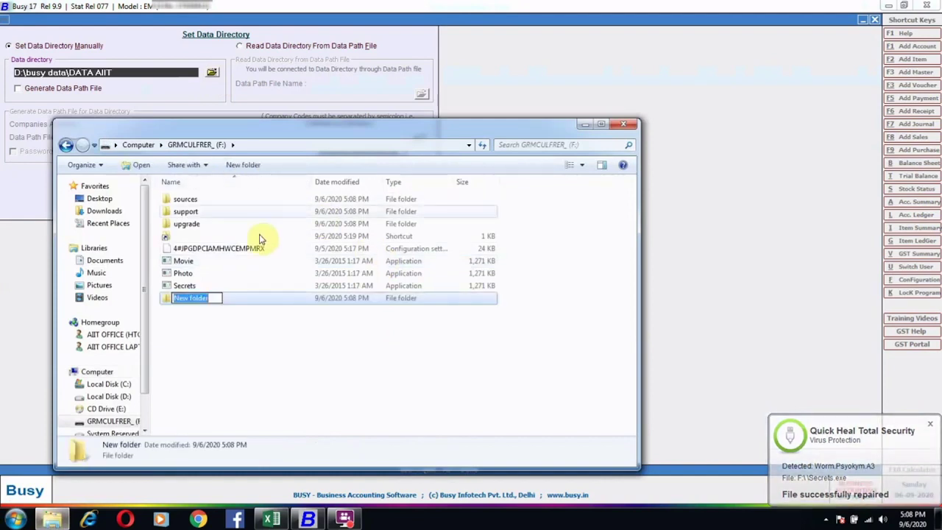
type("Busy ")
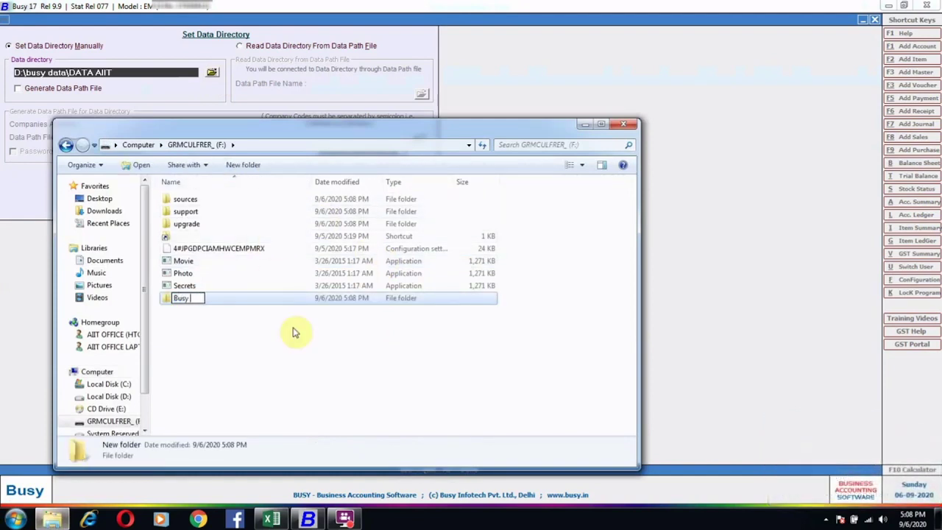
type("data")
key("Return")
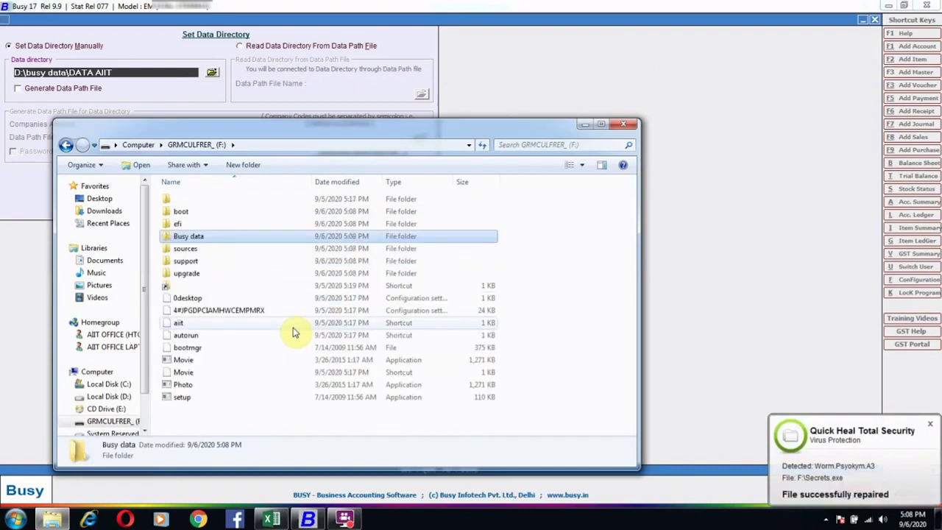
Copy the path of the Busy data folder and replace Busy's data directory with F:\Busy data.
double_click(225, 241)
left_click(286, 146)
key("ctrl+c")
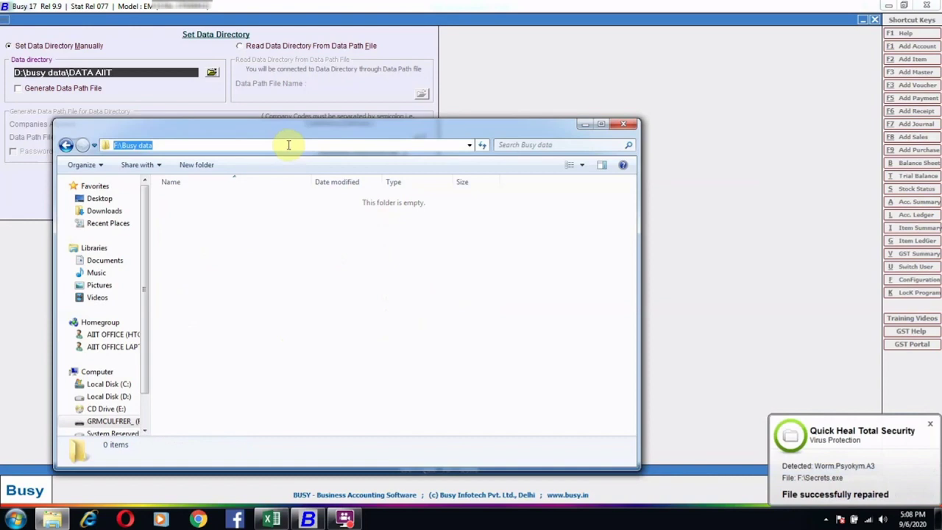
left_click(124, 73)
left_click_drag(118, 73, 3, 79)
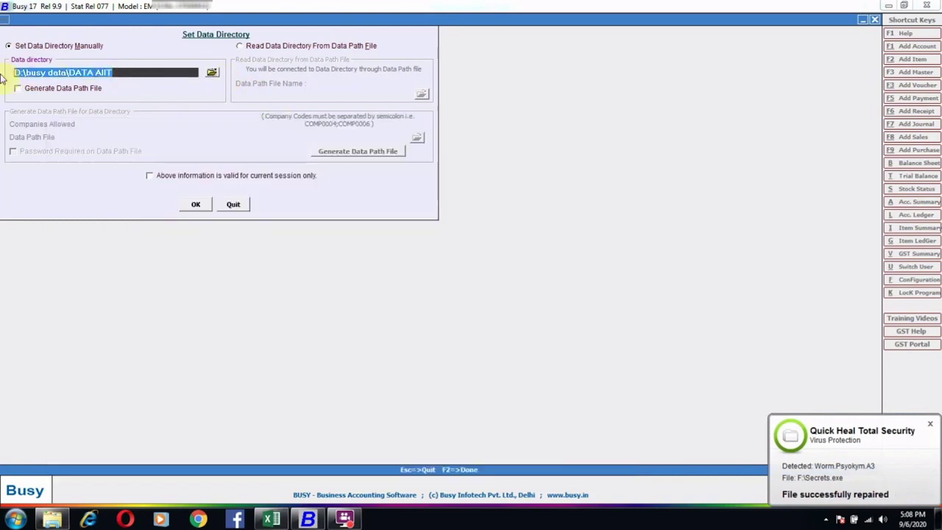
key("ctrl+v")
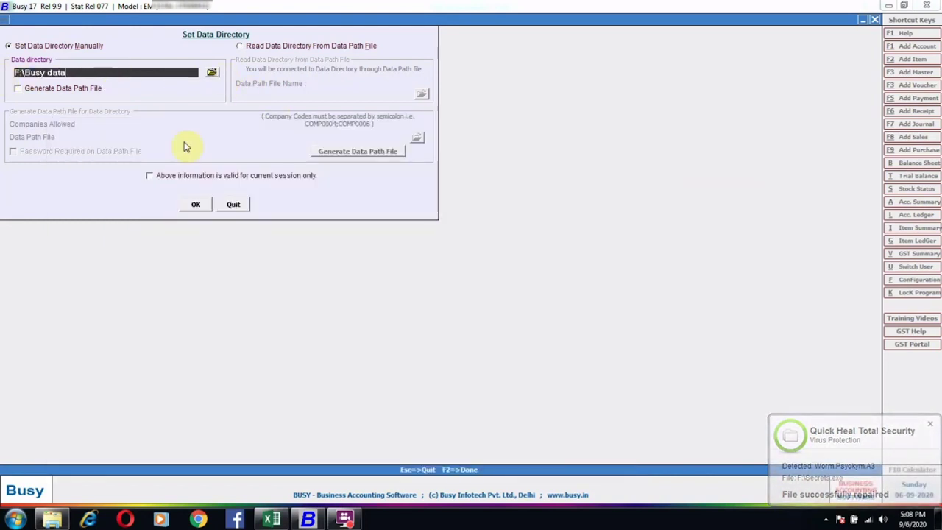
Browse to the Busy data folder on the F: drive and select it as the data directory.
left_click(212, 72)
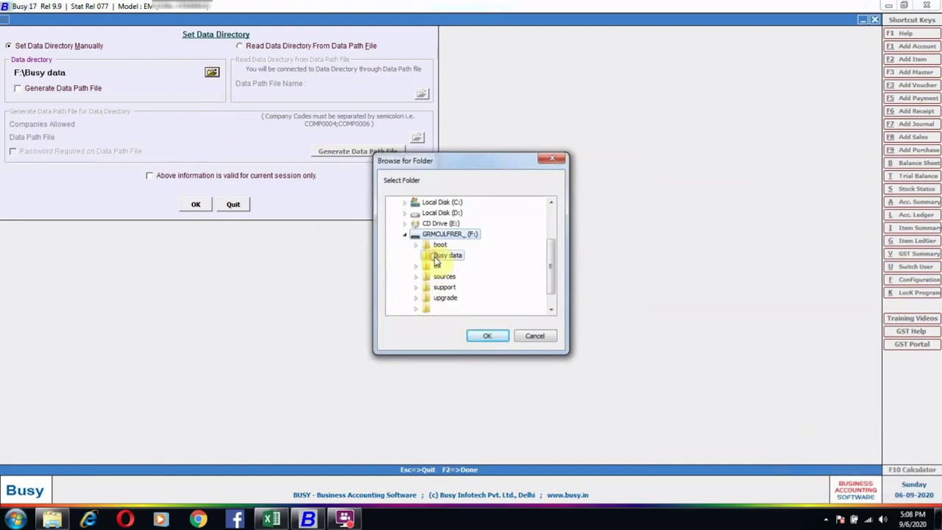
left_click(444, 255)
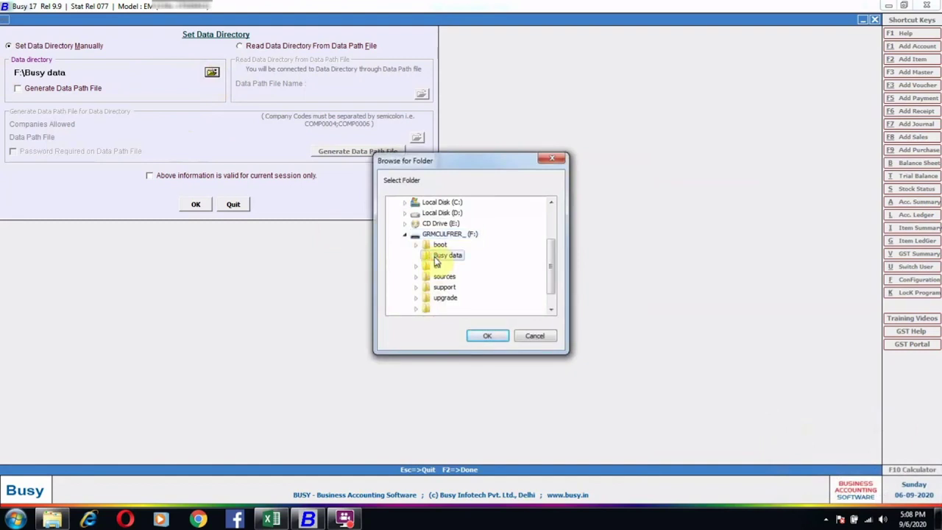
left_click(485, 336)
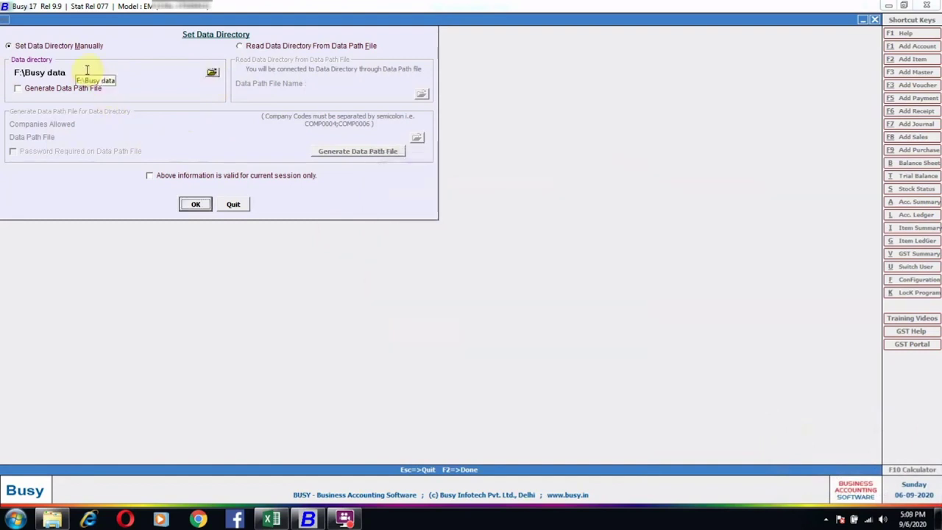